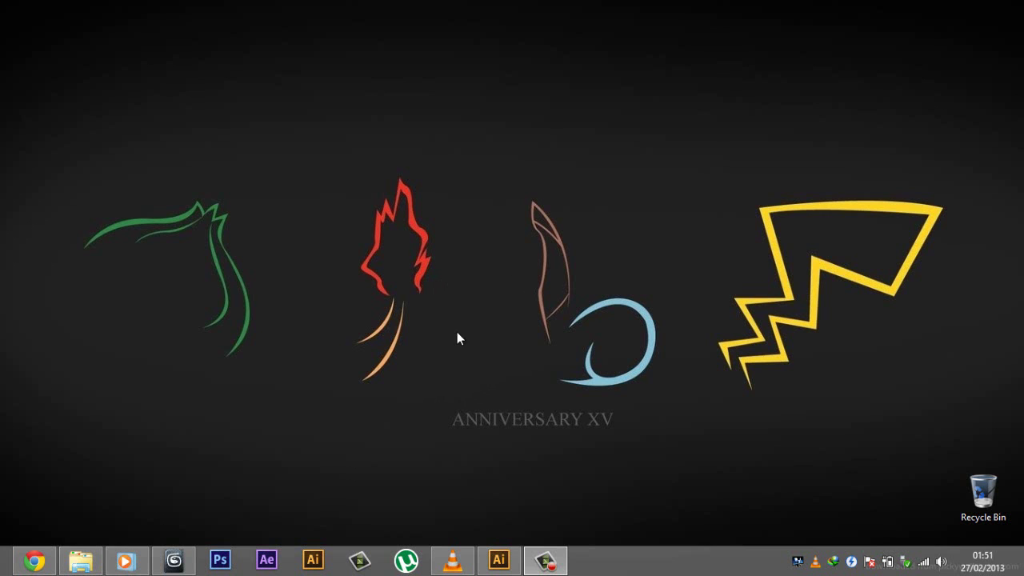
Step: Switch to Chrome and search Google Images for "apple logo"
click(498, 560)
key(super+d)
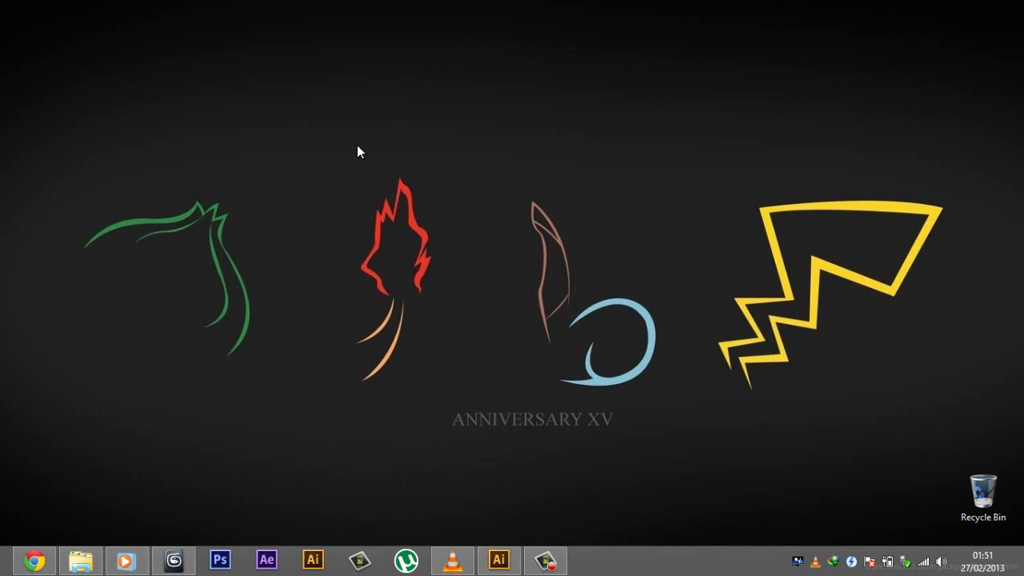
click(33, 560)
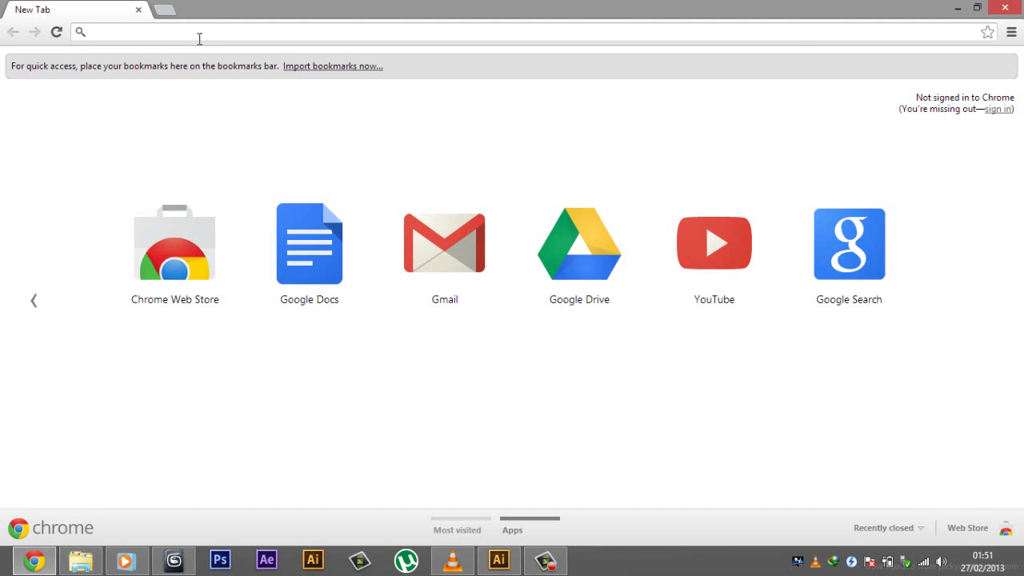
text(apple l)
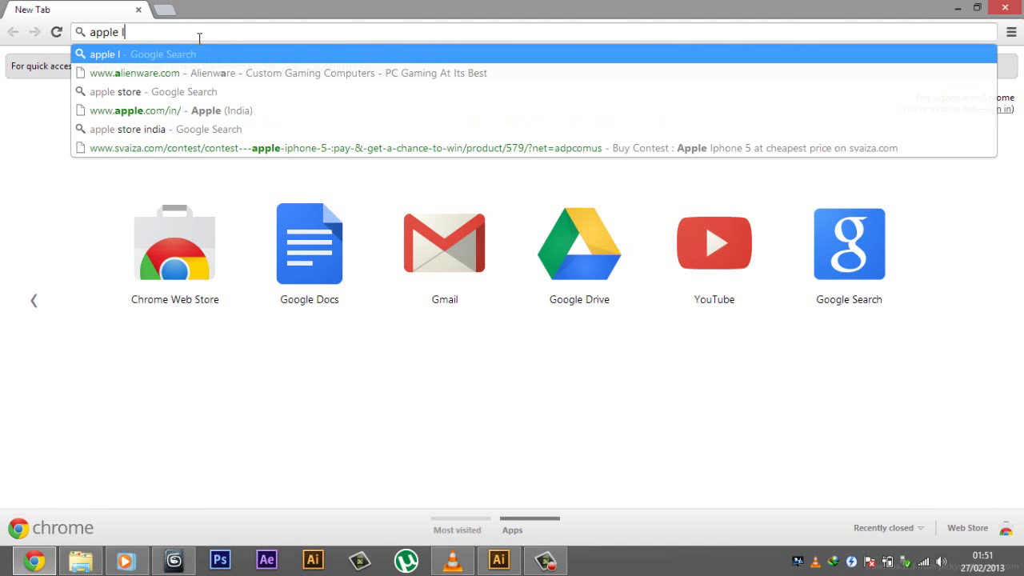
text(ogog)
key(Return)
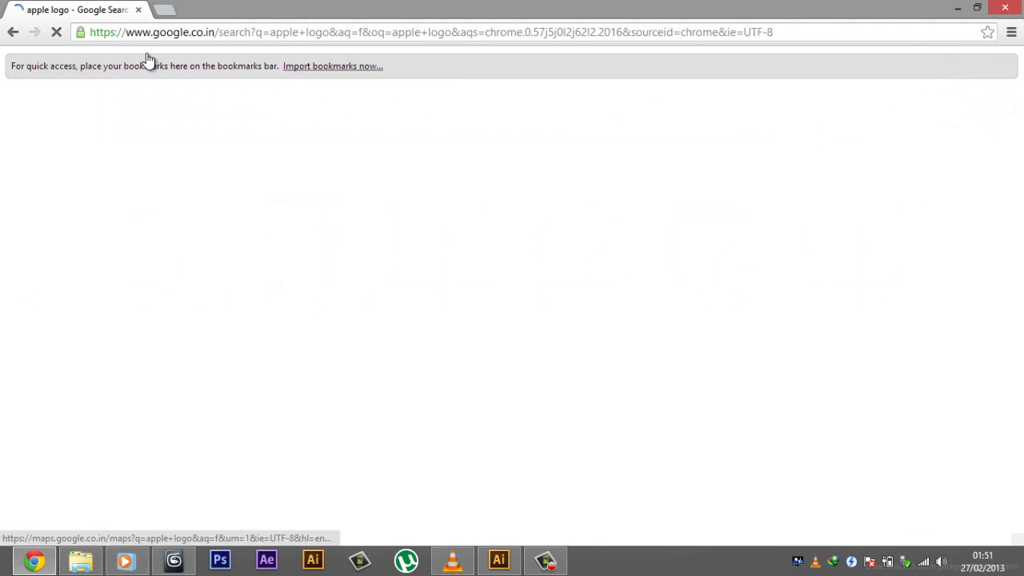
click(142, 59)
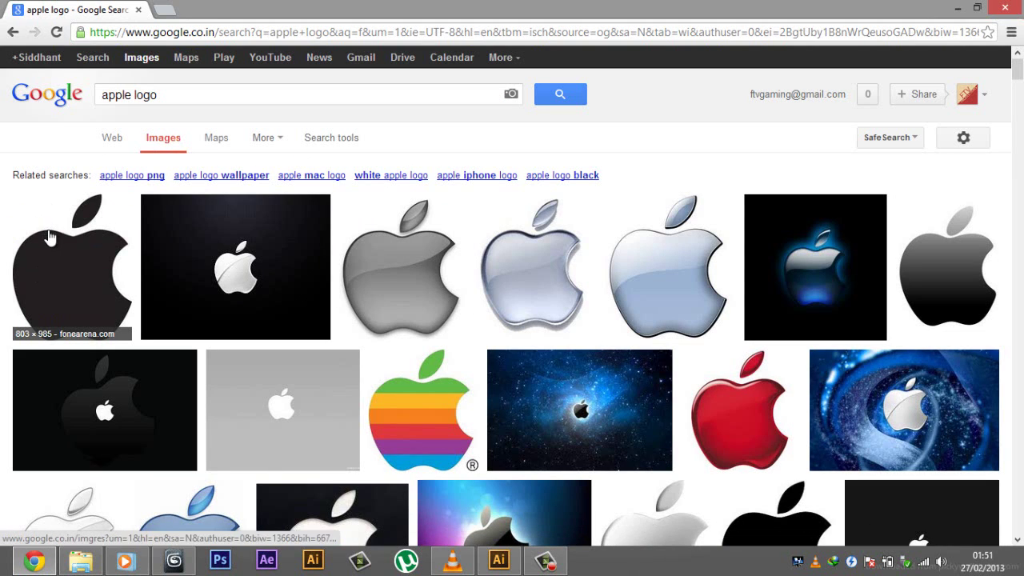
Step: Open the original of the black Apple logo from fonearena.com and save it to the Desktop as the GIF apple-logo
middle_click(32, 264)
click(231, 8)
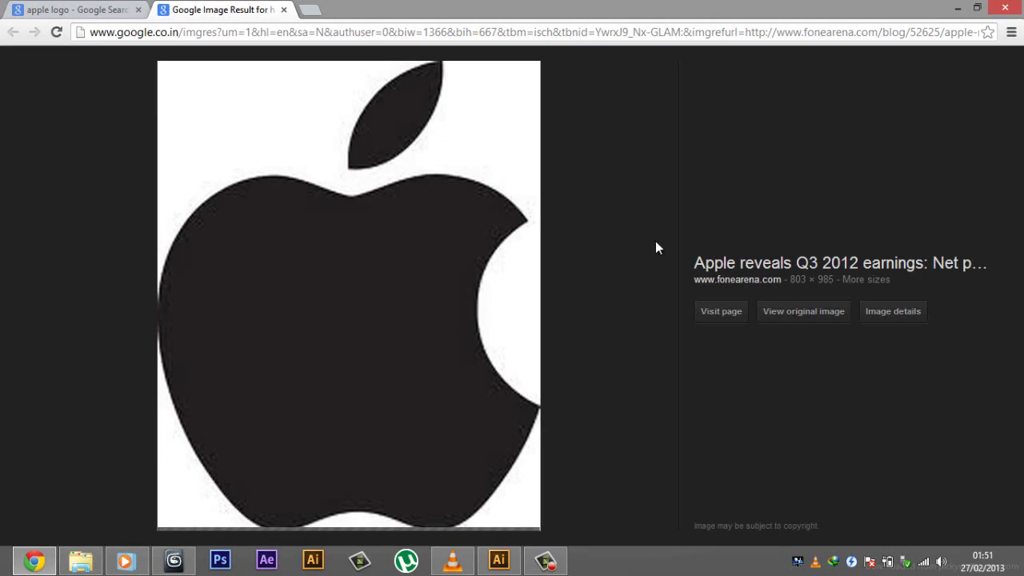
click(782, 312)
click(239, 170)
right_click(239, 171)
click(280, 177)
click(505, 279)
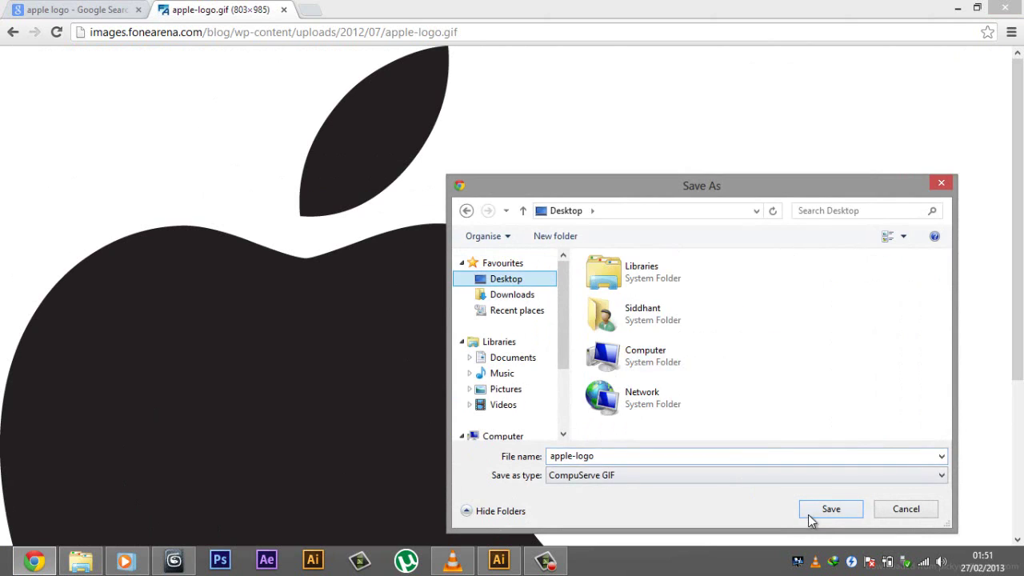
click(824, 509)
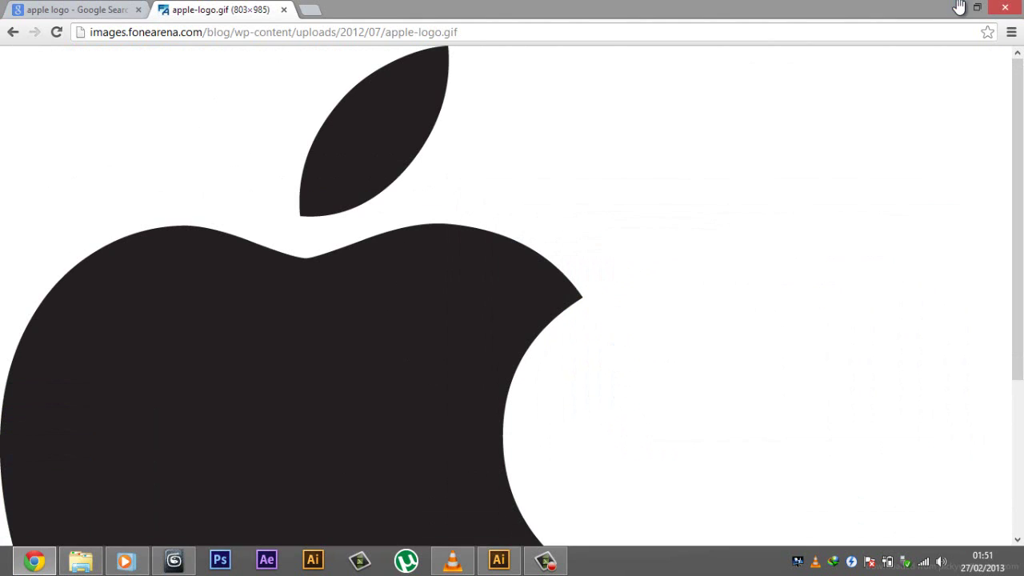
Step: Switch to Adobe Illustrator and open the apple-logo image from the Desktop
click(957, 8)
drag(5, 27, 397, 255)
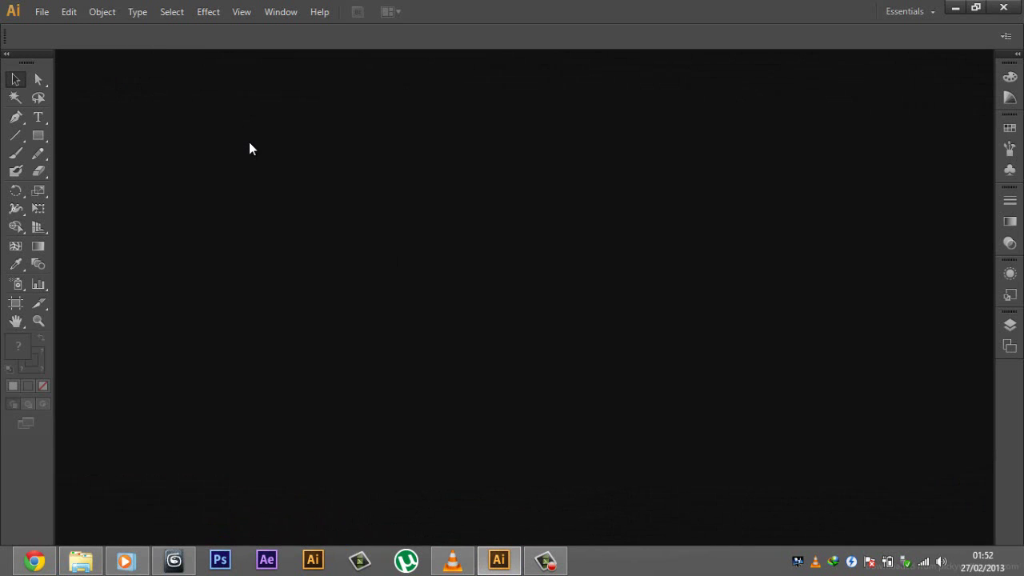
key(ctrl+o)
click(141, 154)
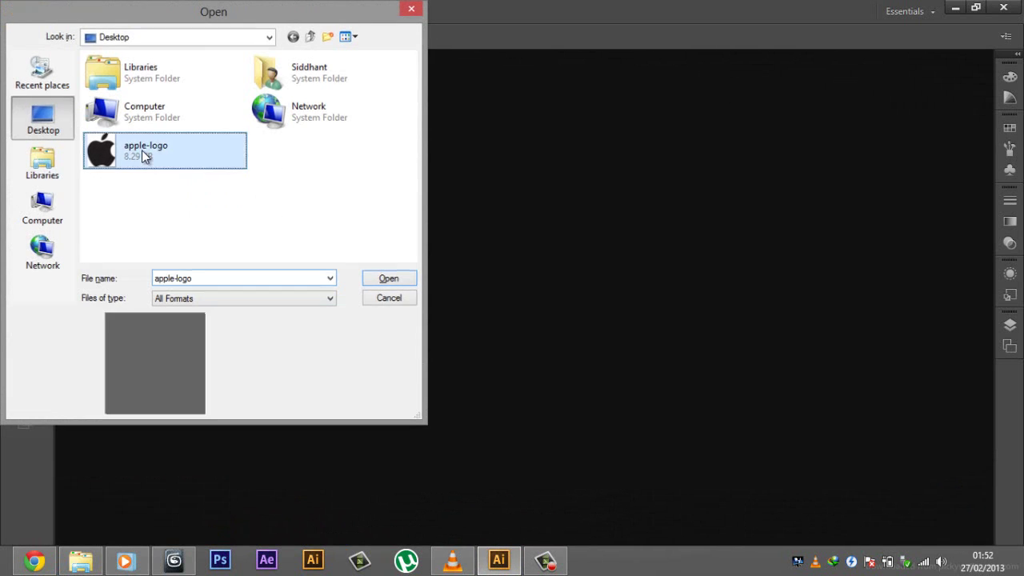
double_click(144, 154)
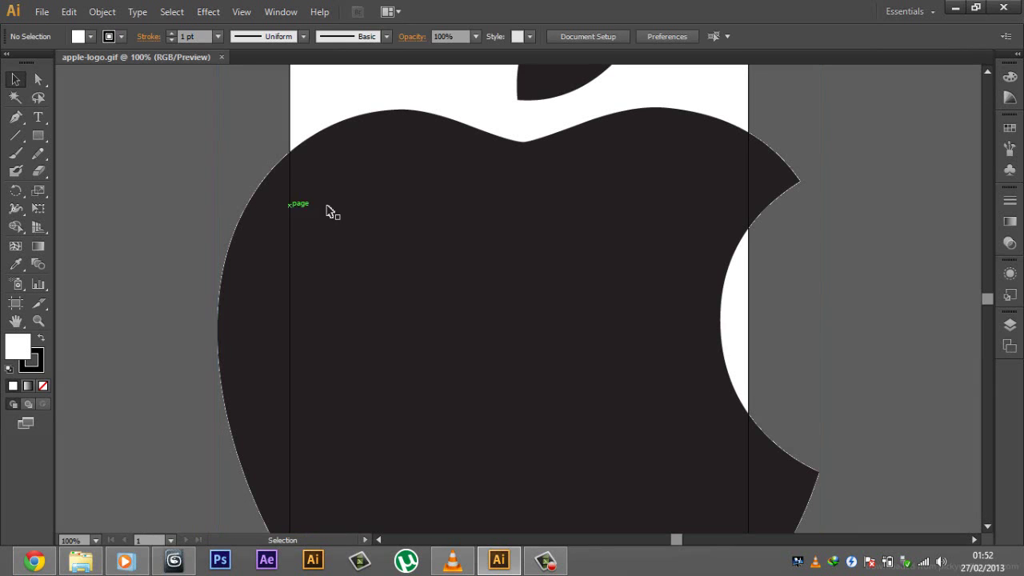
Step: Scale the logo image down proportionally about its centre so it fits inside the artboard, then deselect it
alt+scroll(640, 206, down, 2)
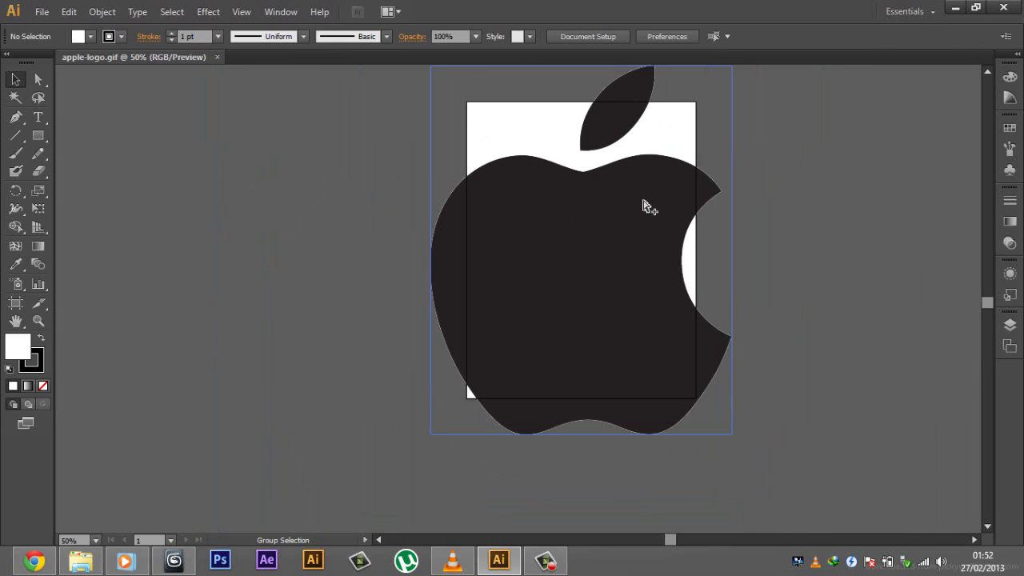
click(717, 276)
drag(732, 435, 660, 346)
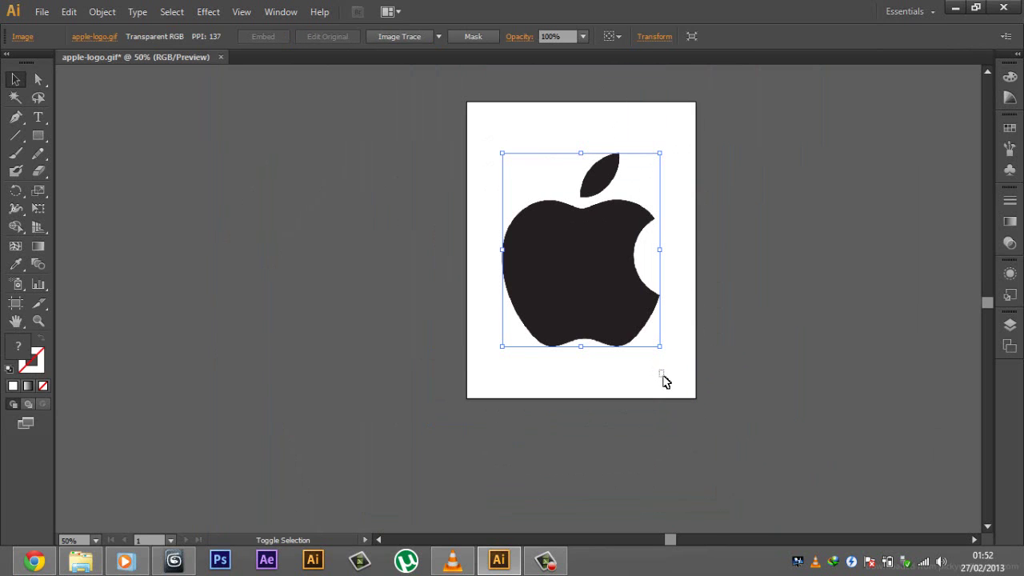
alt+scroll(675, 343, up, 2)
drag(600, 300, 542, 311)
click(711, 290)
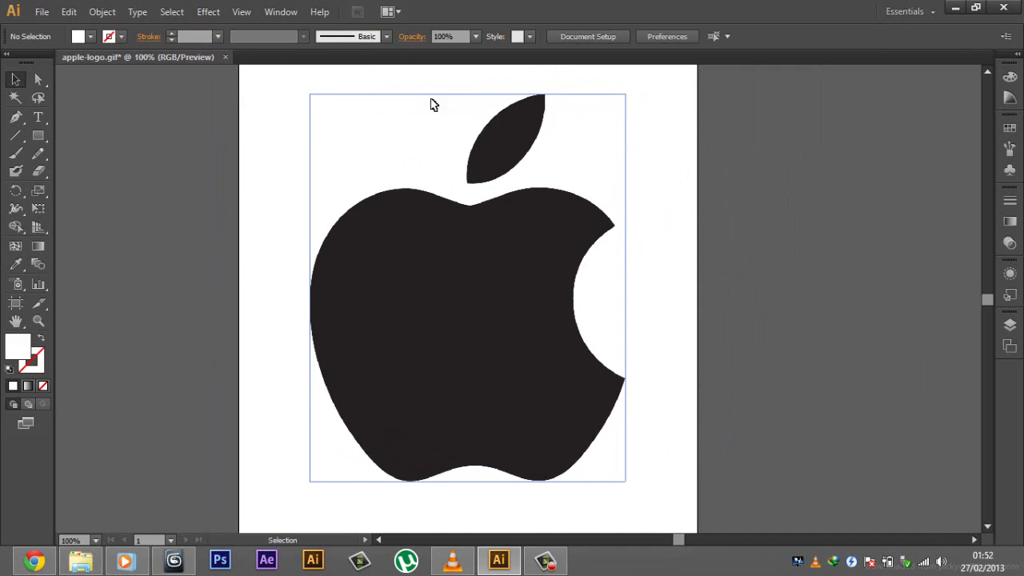
Step: Select the logo image and convert it with Image Trace using the [Default] preset
click(498, 232)
click(717, 216)
click(471, 197)
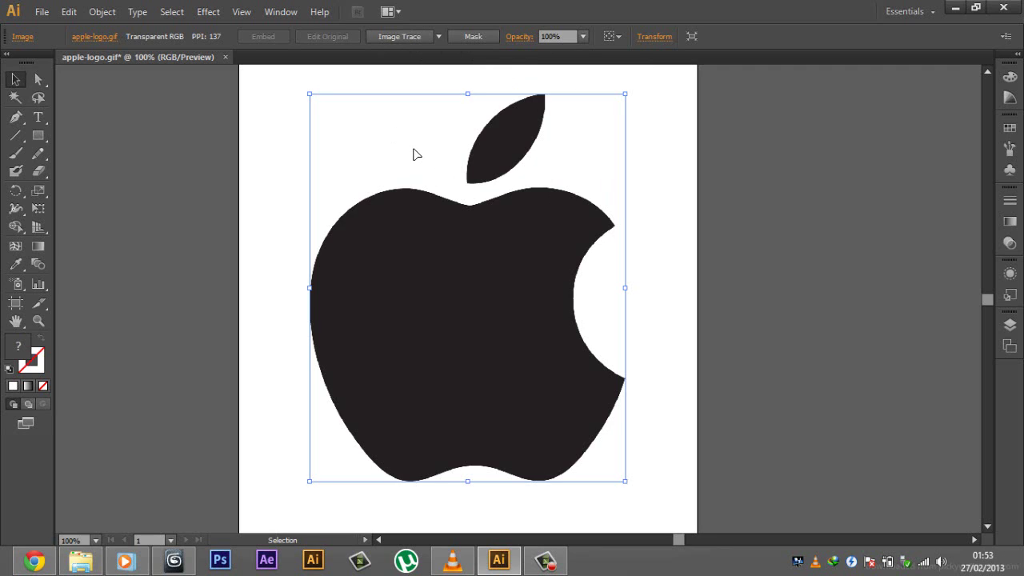
click(438, 36)
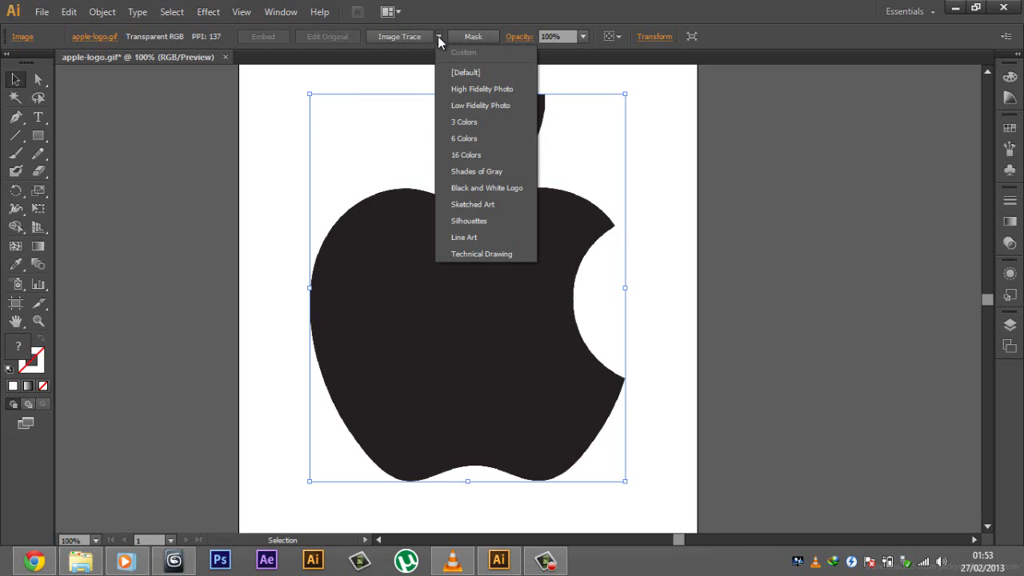
click(464, 72)
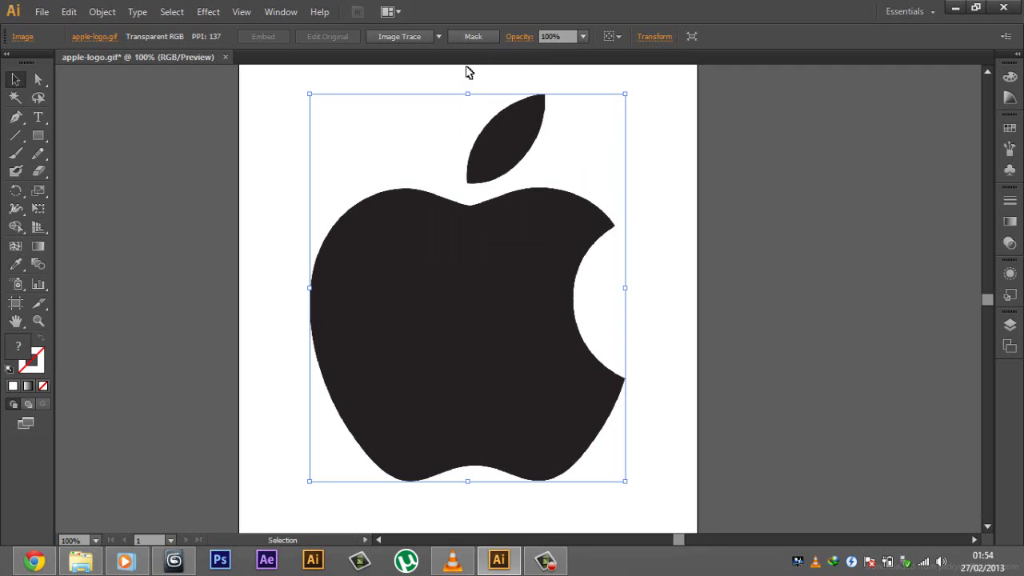
click(403, 40)
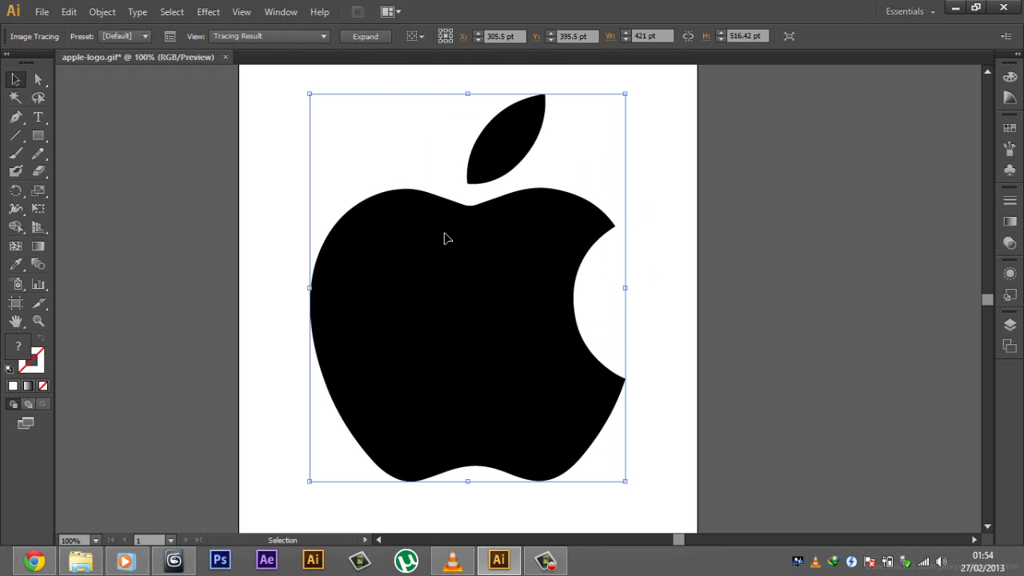
Step: Expand the traced logo into editable vector paths and keep the resulting group selected
mouse_move(431, 232)
mouse_down()
mouse_move(640, 235)
mouse_move(629, 236)
mouse_up()
key(ctrl+z)
click(355, 36)
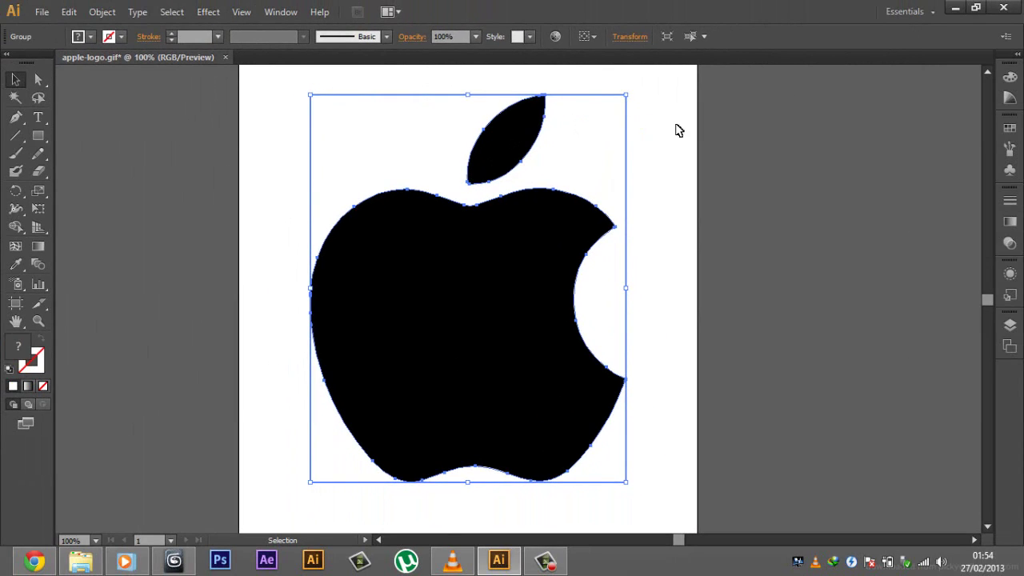
click(942, 127)
click(521, 128)
Step: Save the document to the Desktop as apple-logo in Adobe Illustrator (*.AI) format
click(42, 12)
click(69, 149)
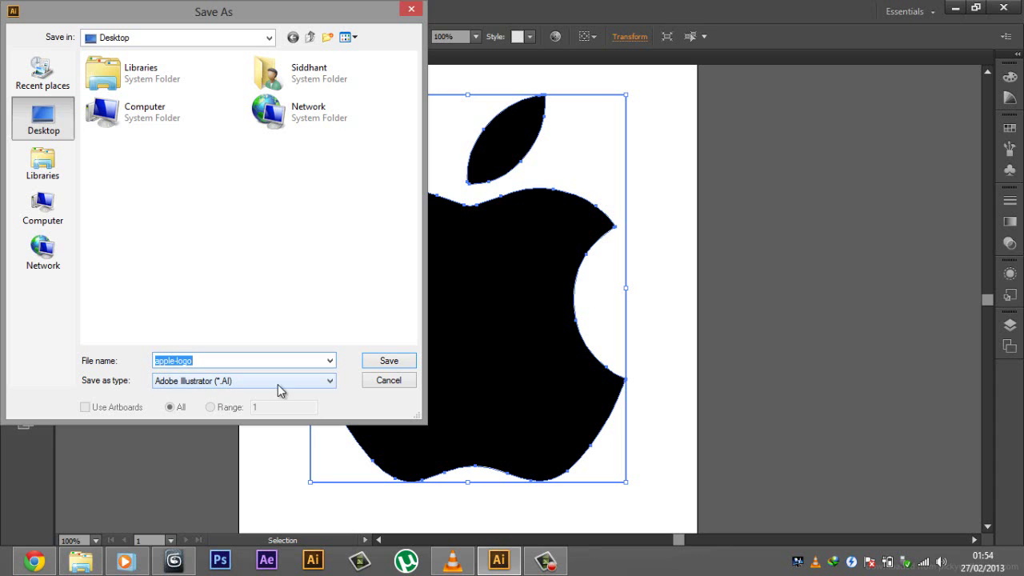
click(390, 361)
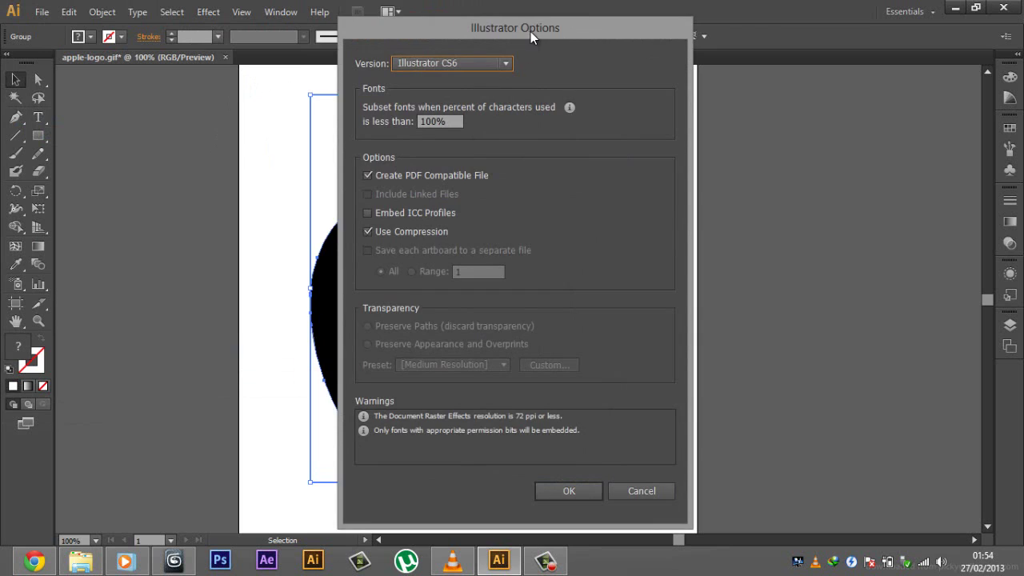
Step: Set the Illustrator file version to Illustrator 3 and accept saving in the legacy format
drag(530, 31, 508, 35)
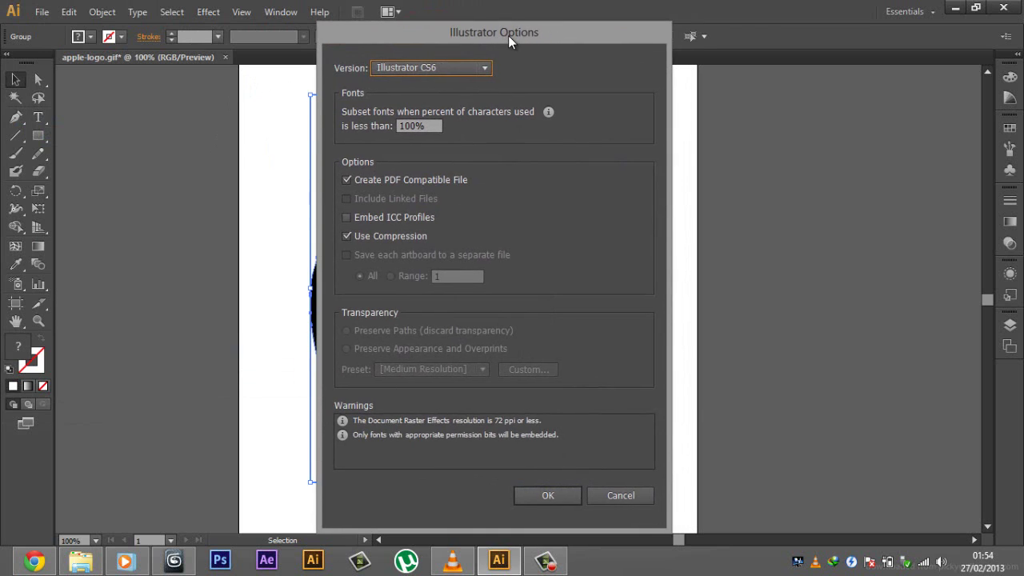
click(460, 67)
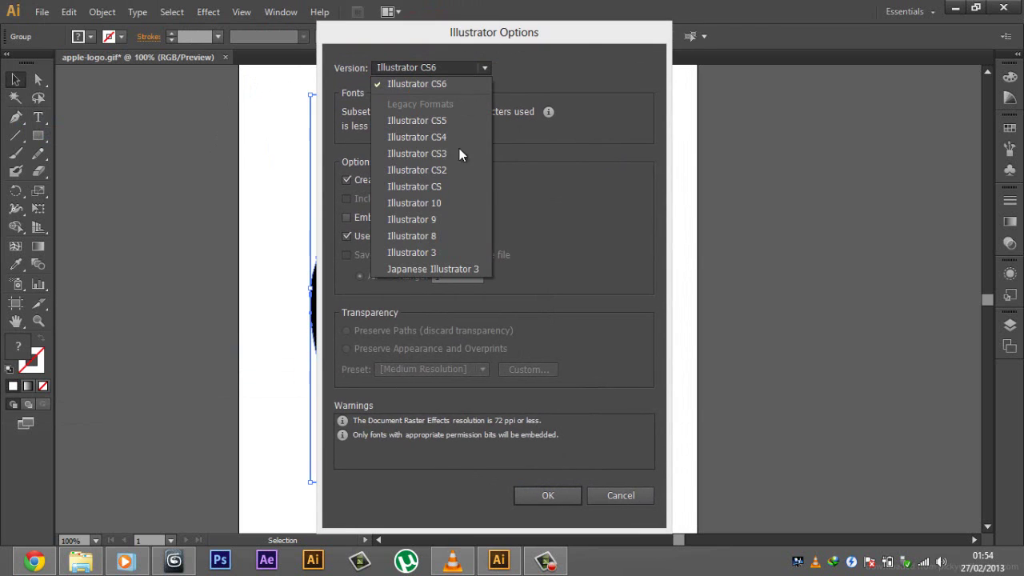
click(436, 254)
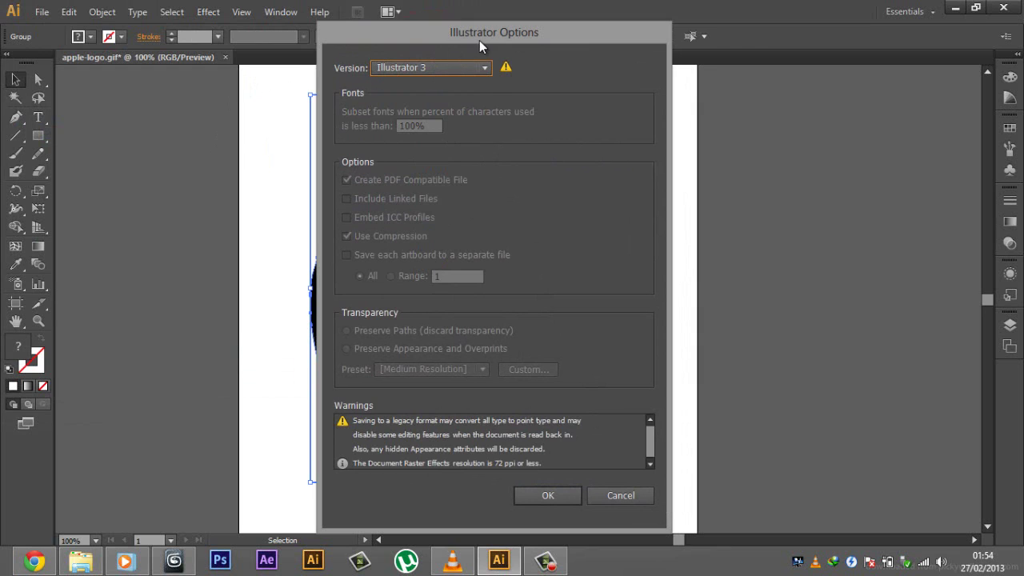
click(452, 67)
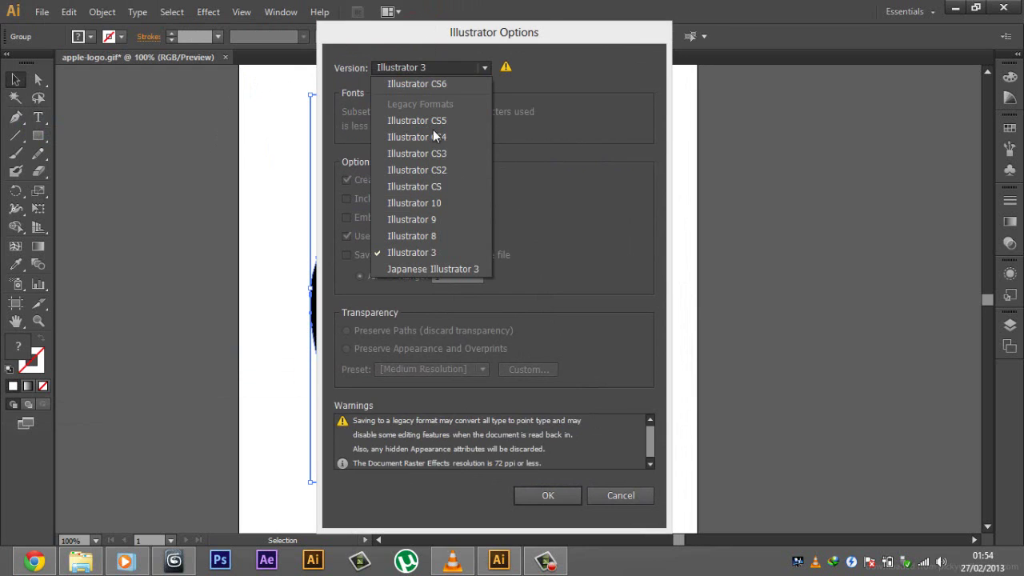
click(433, 254)
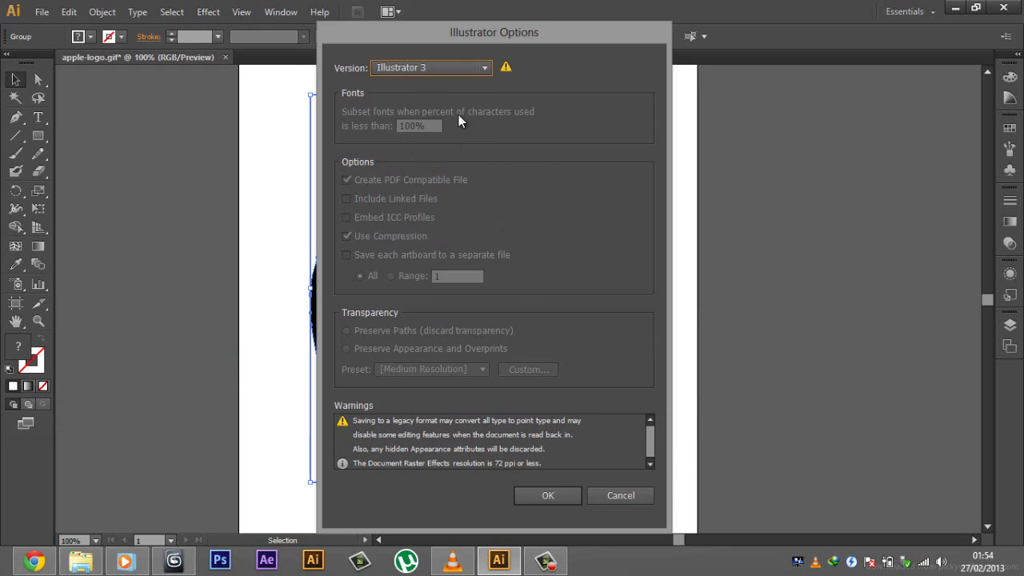
drag(449, 39, 665, 36)
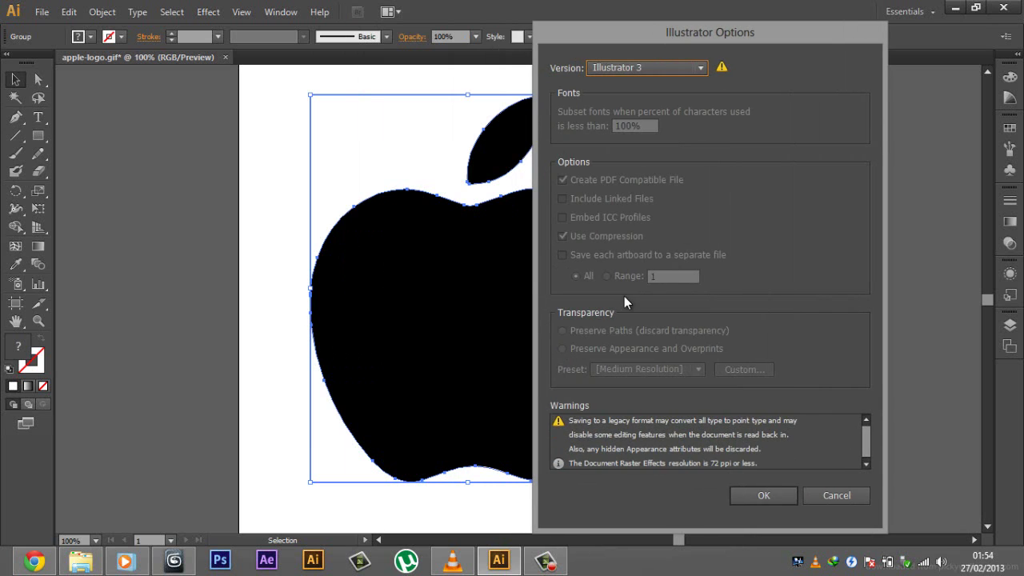
click(769, 495)
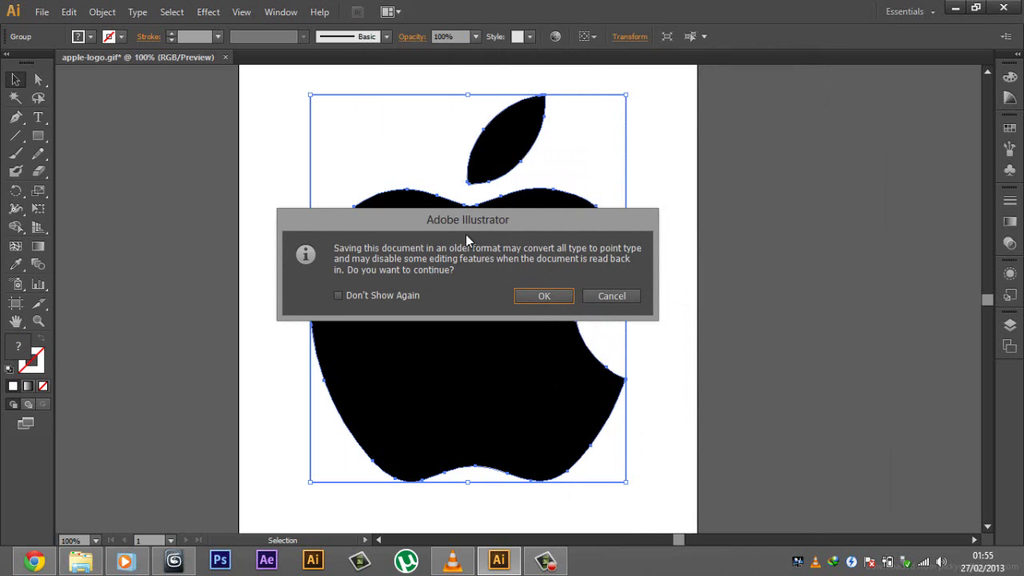
click(544, 296)
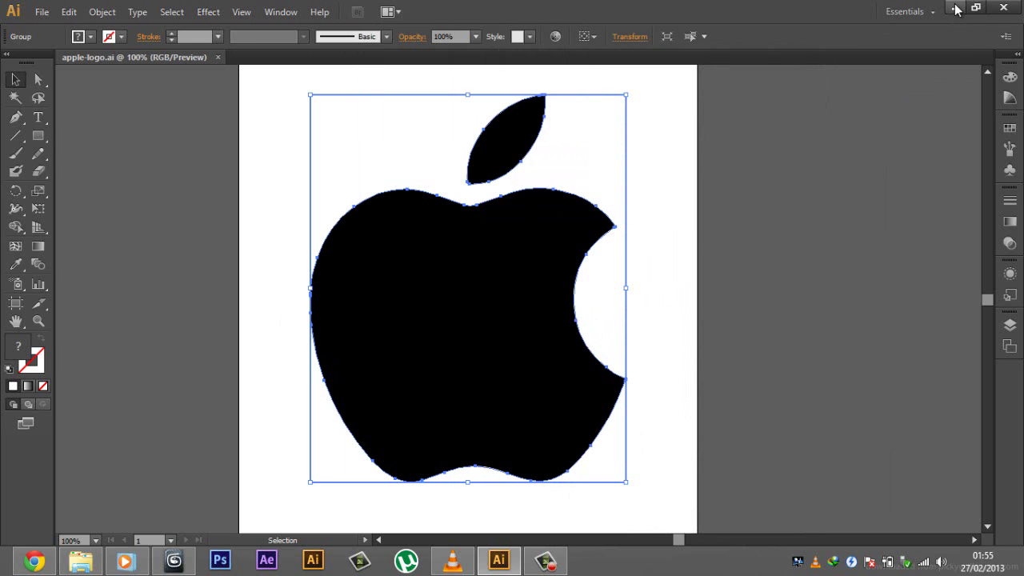
Step: Switch to 3ds Max and choose the apple-logo Illustrator file on the Desktop for import
click(175, 564)
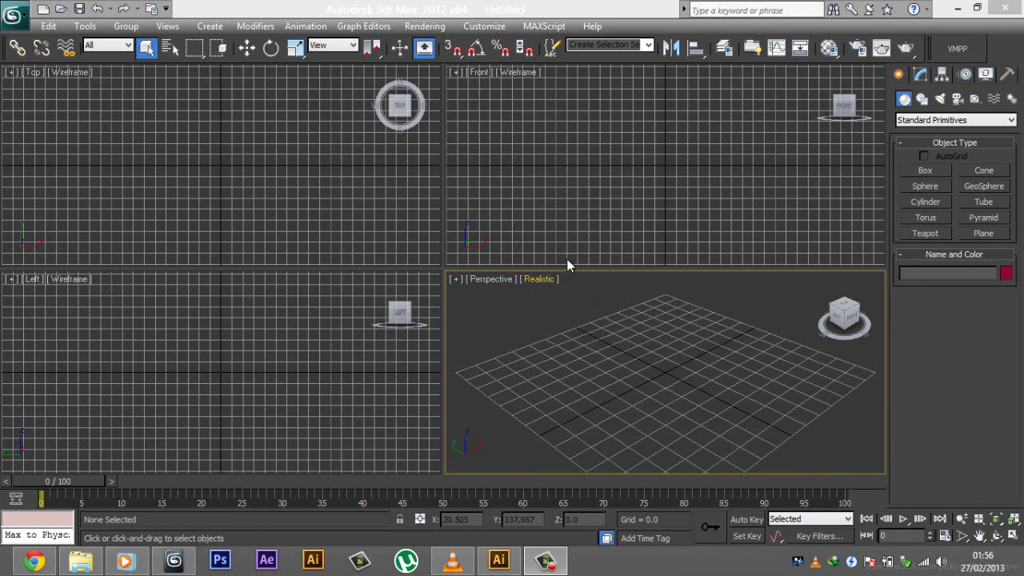
click(617, 376)
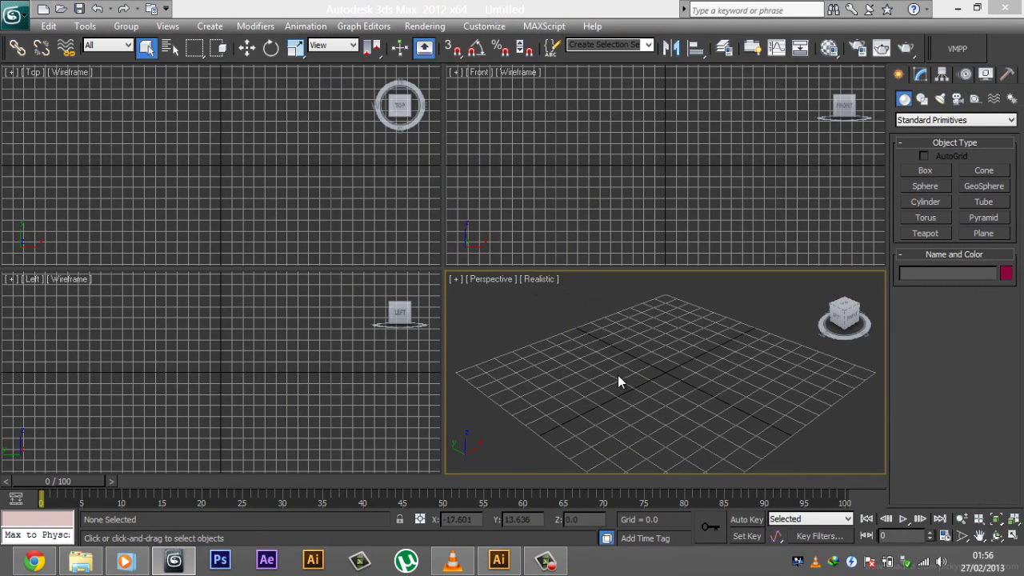
click(13, 17)
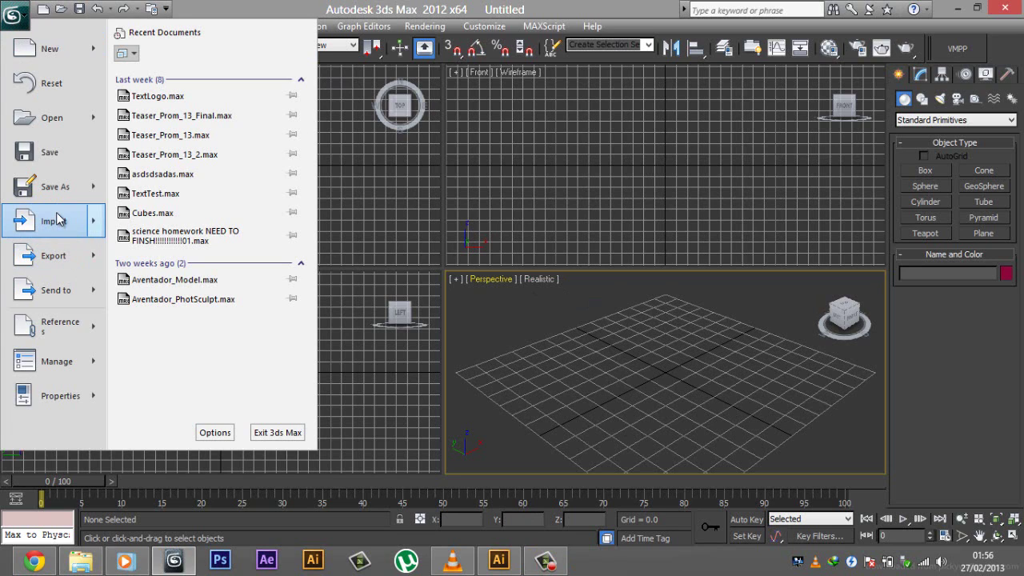
mouse_move(48, 222)
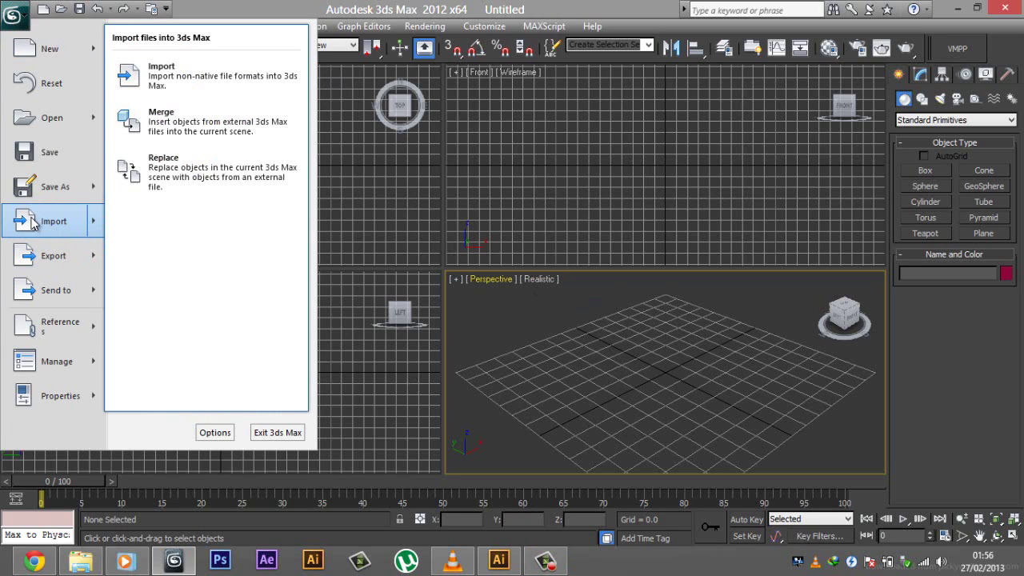
click(190, 79)
click(204, 36)
scroll(128, 96, up, 2)
click(76, 47)
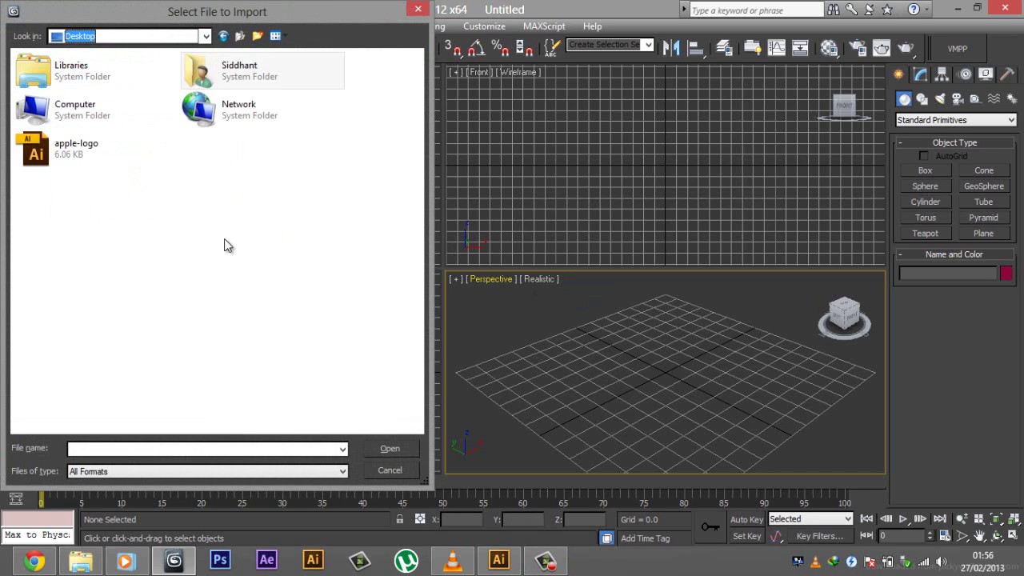
click(95, 148)
click(392, 448)
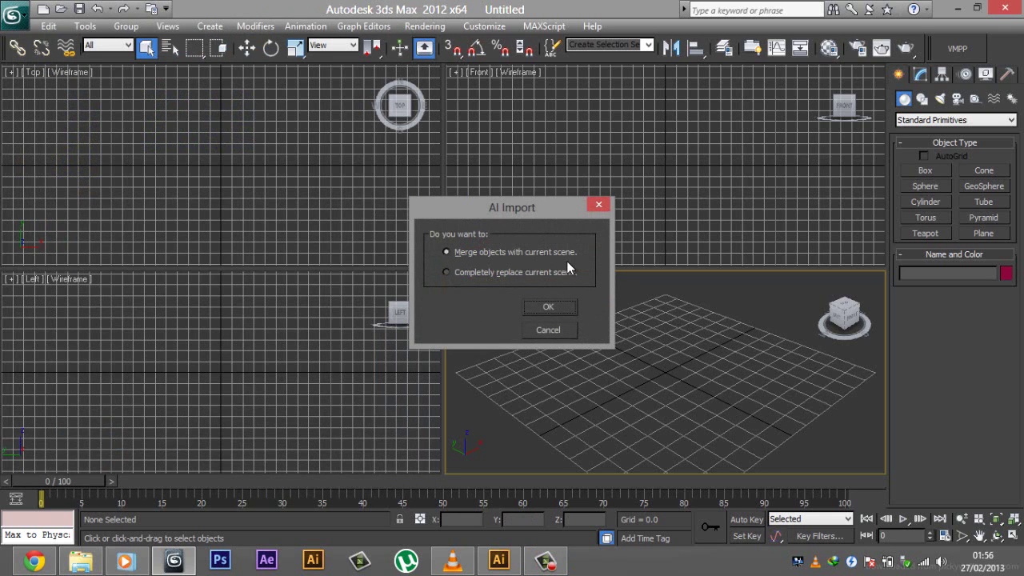
Step: Import the logo by completely replacing the current scene, bringing the shapes in as a single object
click(533, 273)
click(548, 308)
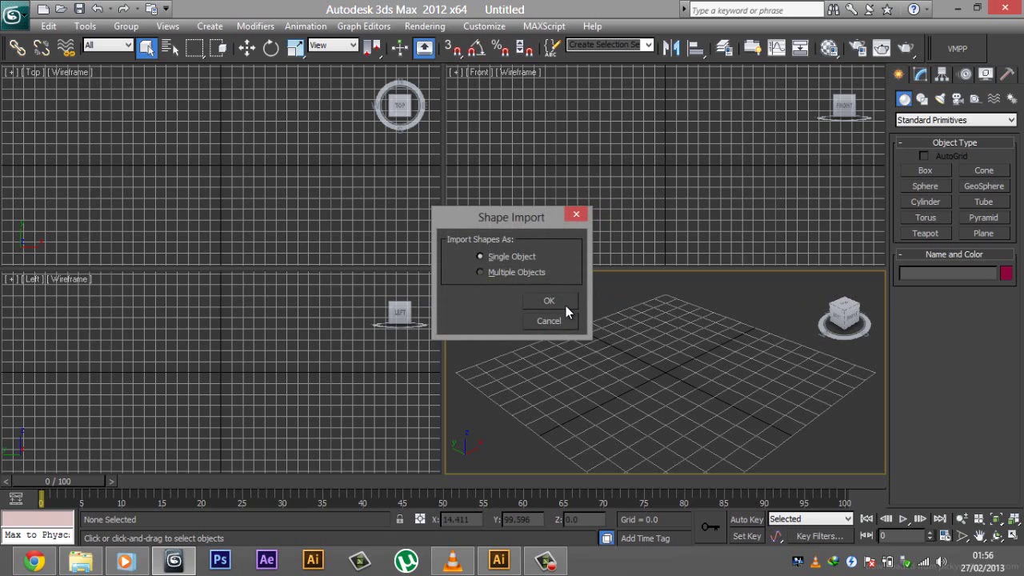
drag(487, 215, 468, 271)
click(524, 352)
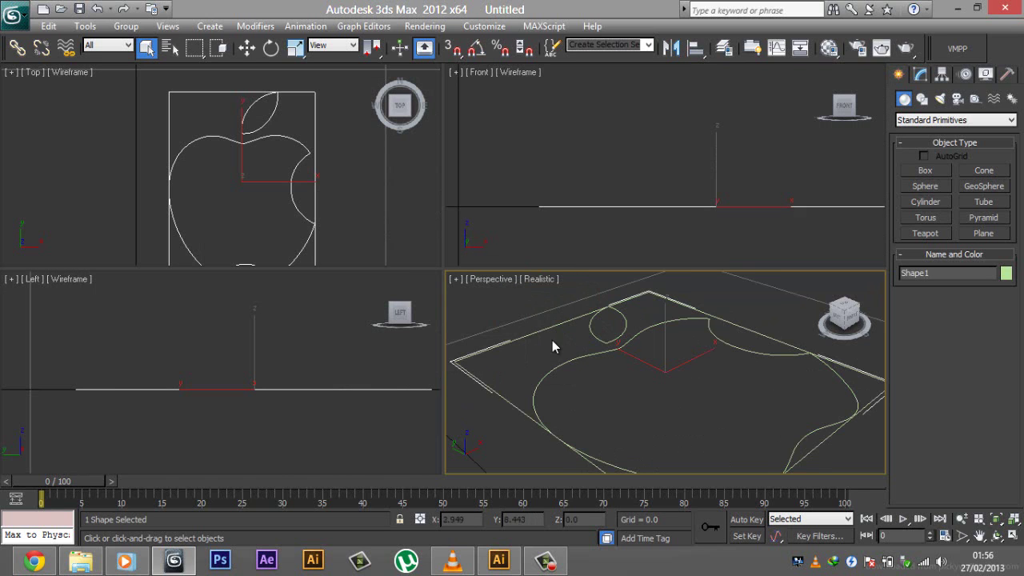
Step: Maximize the Perspective viewport and activate the Scale tool for the imported shape
key(alt+w)
alt+middle_drag(599, 339, 525, 365)
scroll(464, 327, up, 5)
scroll(409, 376, down, 8)
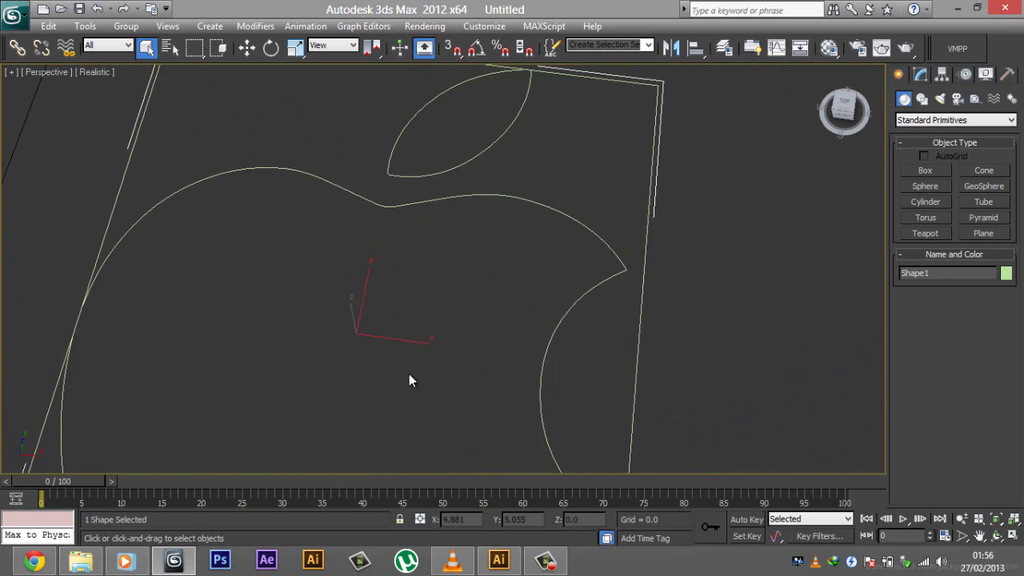
key(r)
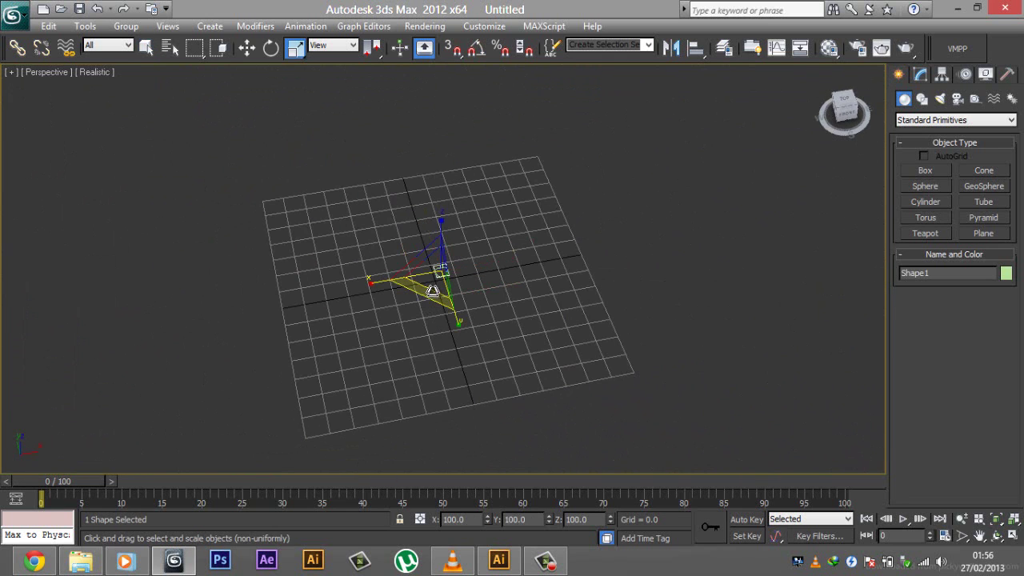
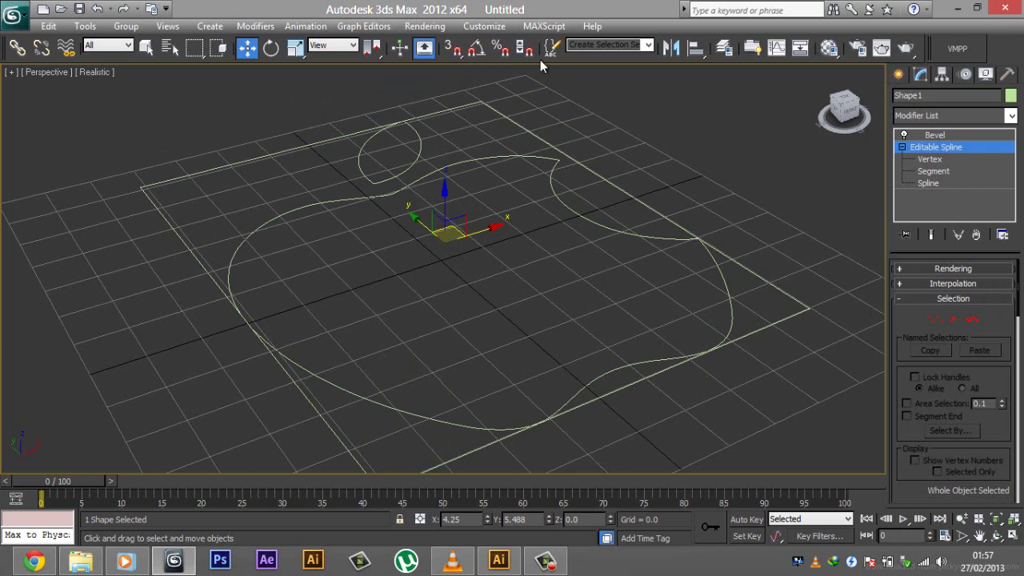
Step: At the Spline level of the Editable Spline, delete the spline forming the upper part of the rectangular frame around the apple
click(926, 184)
click(719, 251)
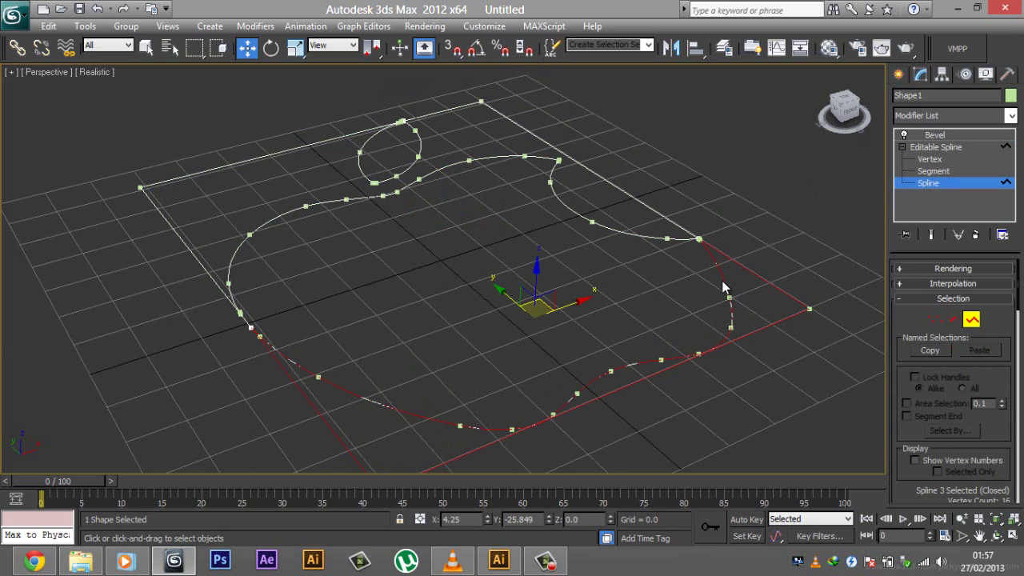
middle_drag(671, 253, 667, 233)
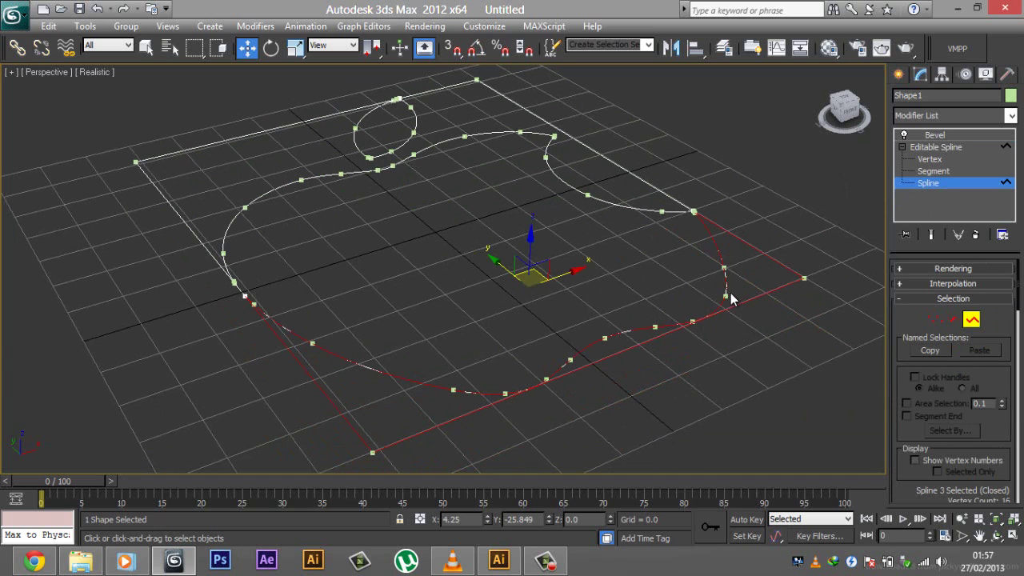
click(546, 172)
alt+middle_drag(546, 171, 586, 244)
alt+middle_drag(423, 200, 506, 234)
scroll(539, 216, down, 3)
scroll(506, 234, up, 2)
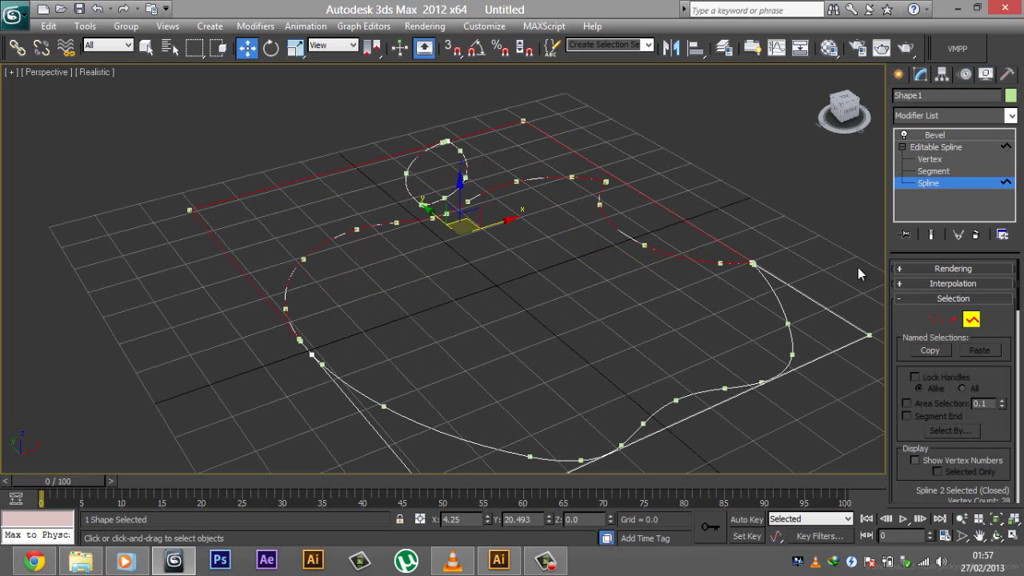
click(392, 224)
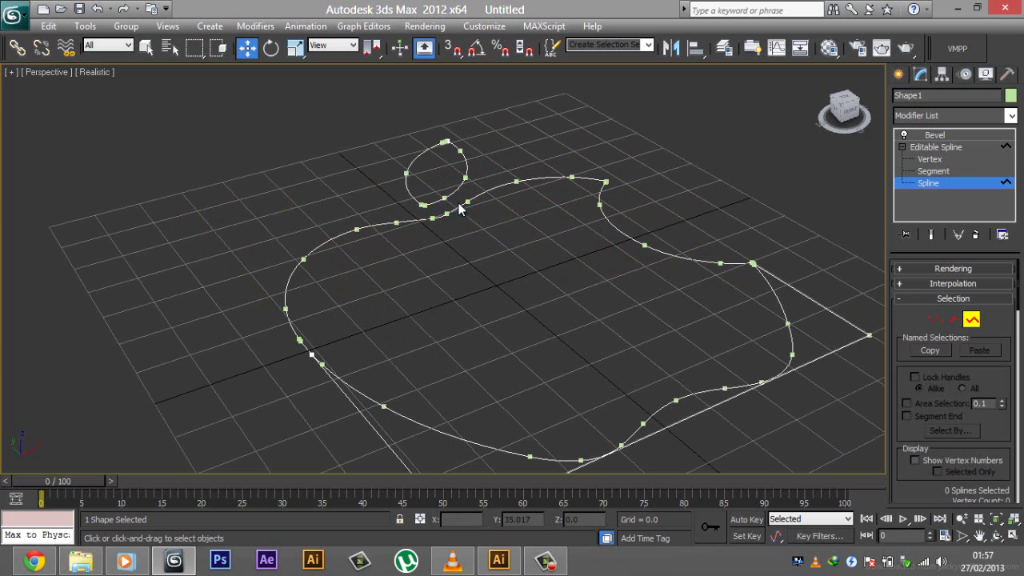
Step: Delete the remaining spline forming the lower part of the rectangular frame, keeping the apple outline and leaf
click(406, 182)
click(533, 180)
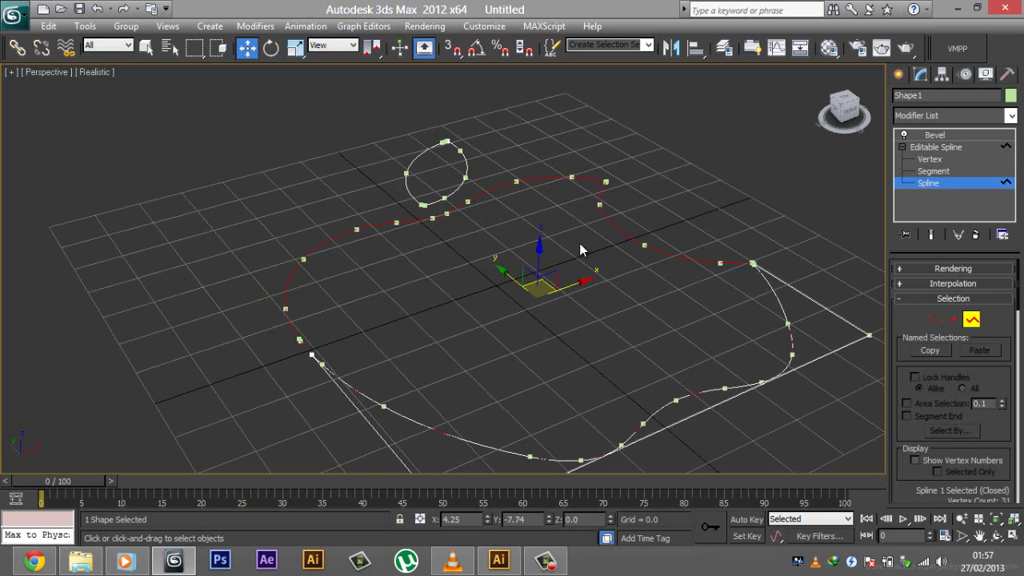
click(808, 300)
middle_drag(640, 269, 632, 188)
scroll(690, 208, up, 3)
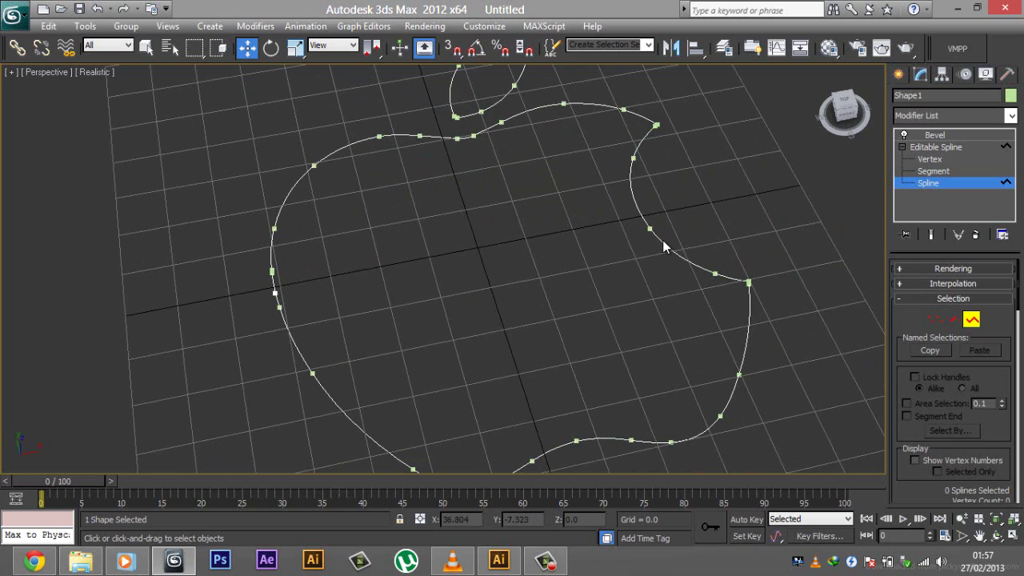
scroll(593, 389, down, 3)
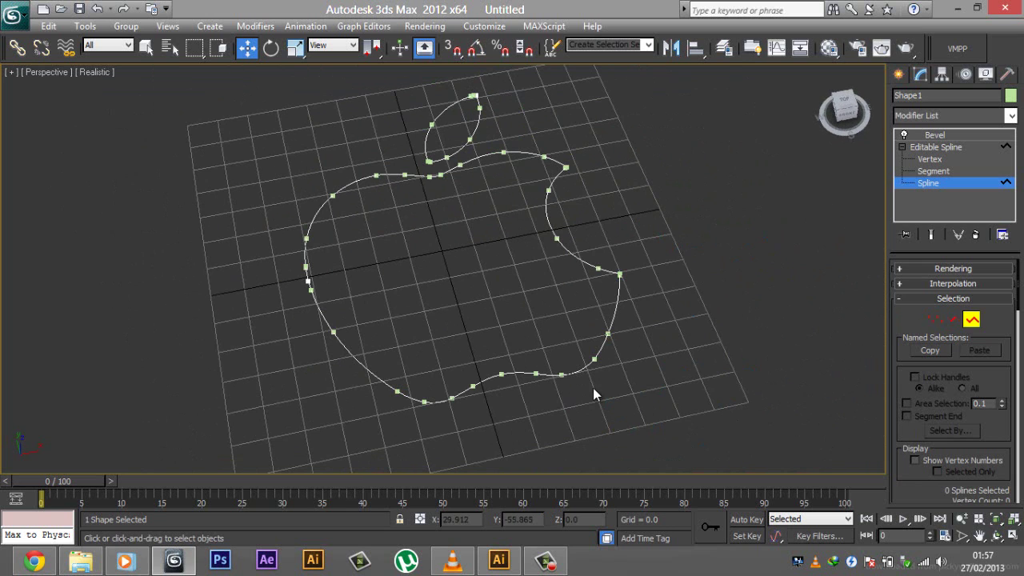
Step: Leave spline editing, show the beveled result and select the 3D apple logo
click(940, 147)
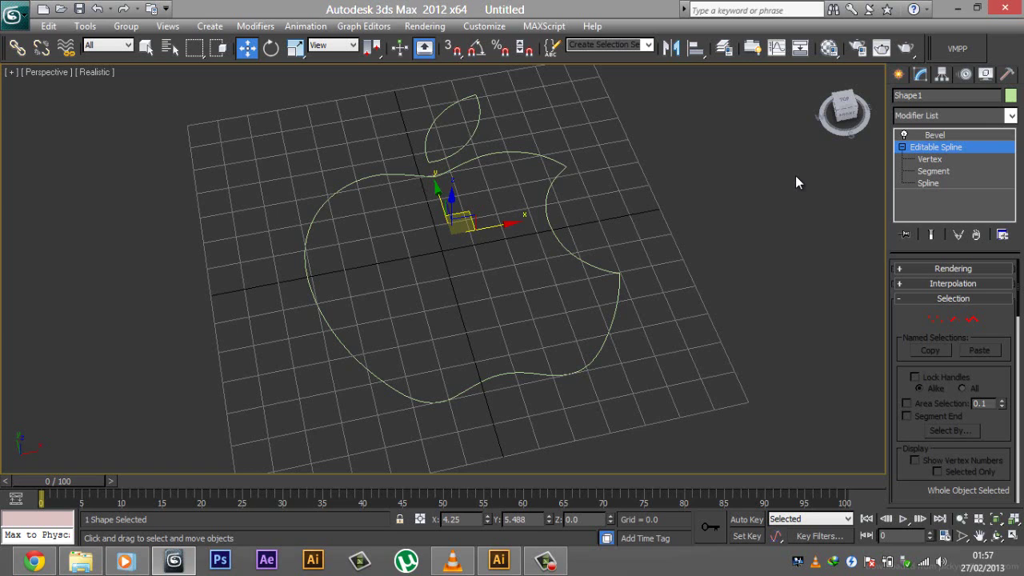
click(797, 161)
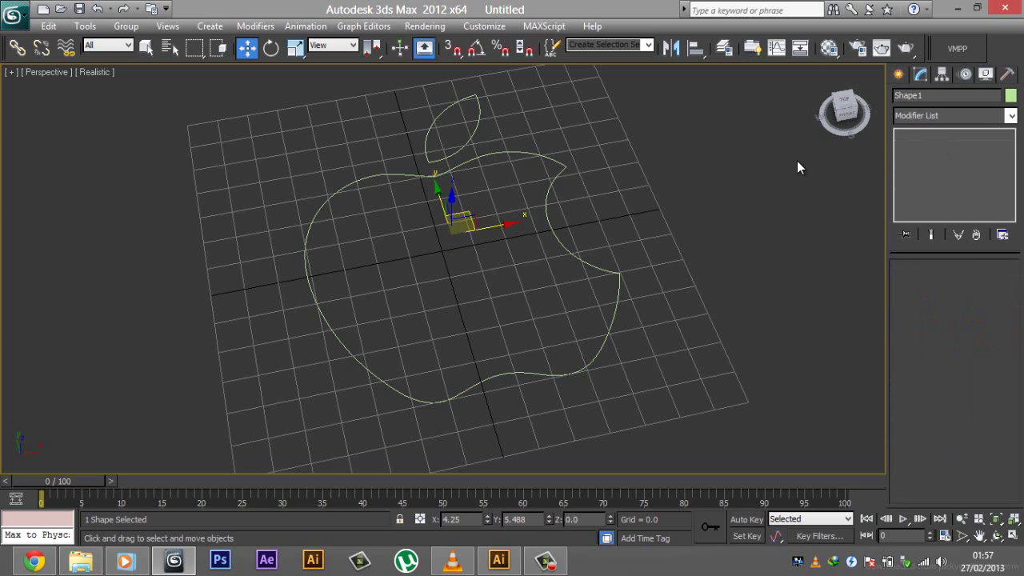
middle_drag(598, 198, 515, 244)
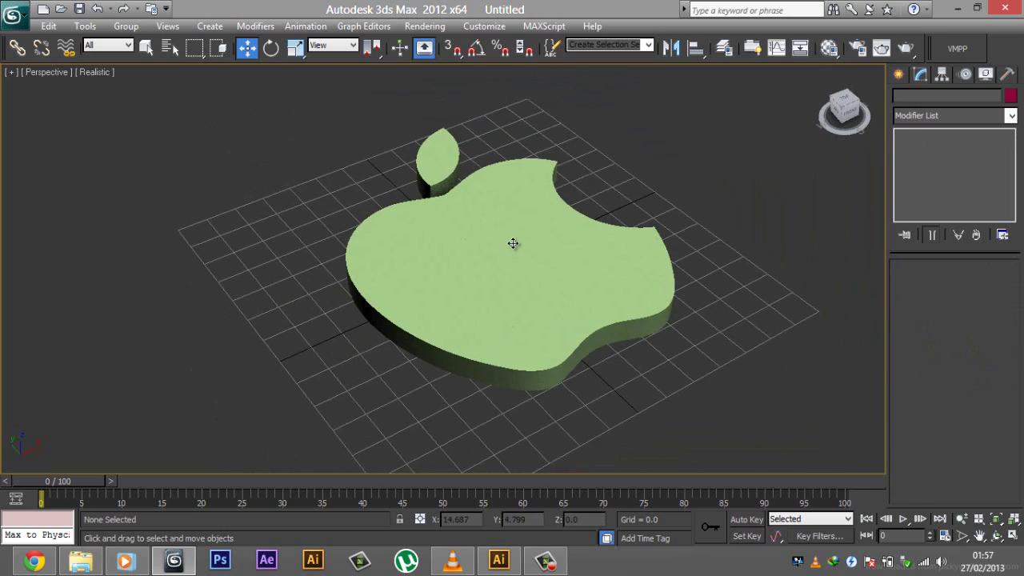
click(514, 244)
alt+middle_drag(607, 218, 767, 257)
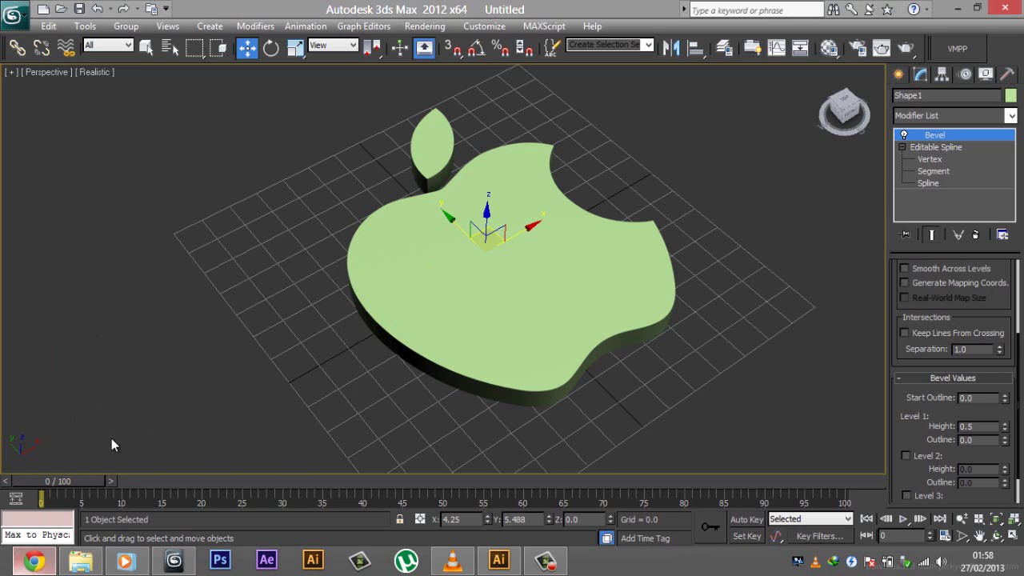
Step: Switch to Chrome and close the Illustrator Help, live trace search and apple-logo.gif pages, keeping the image search open
click(34, 560)
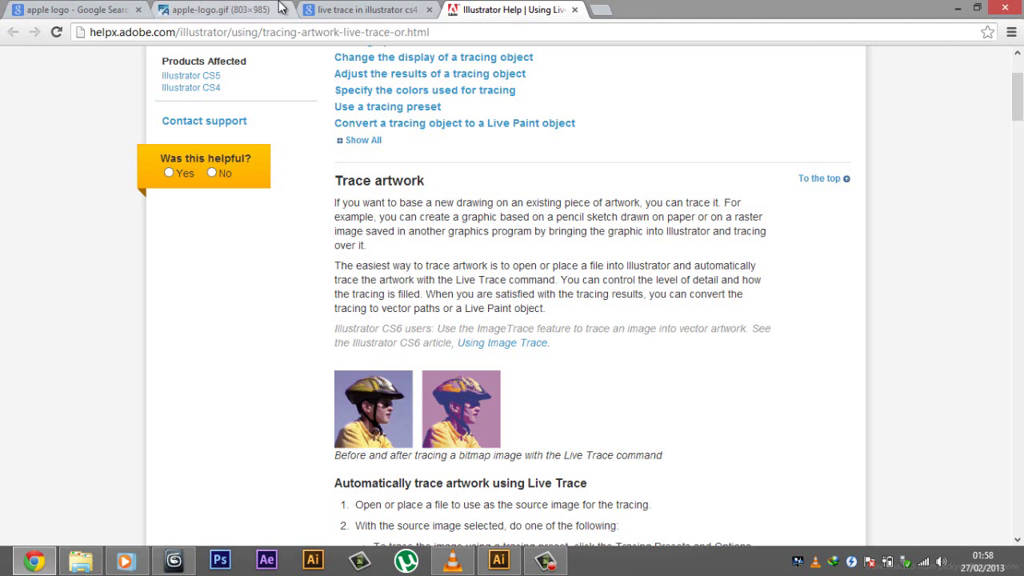
click(574, 10)
click(430, 10)
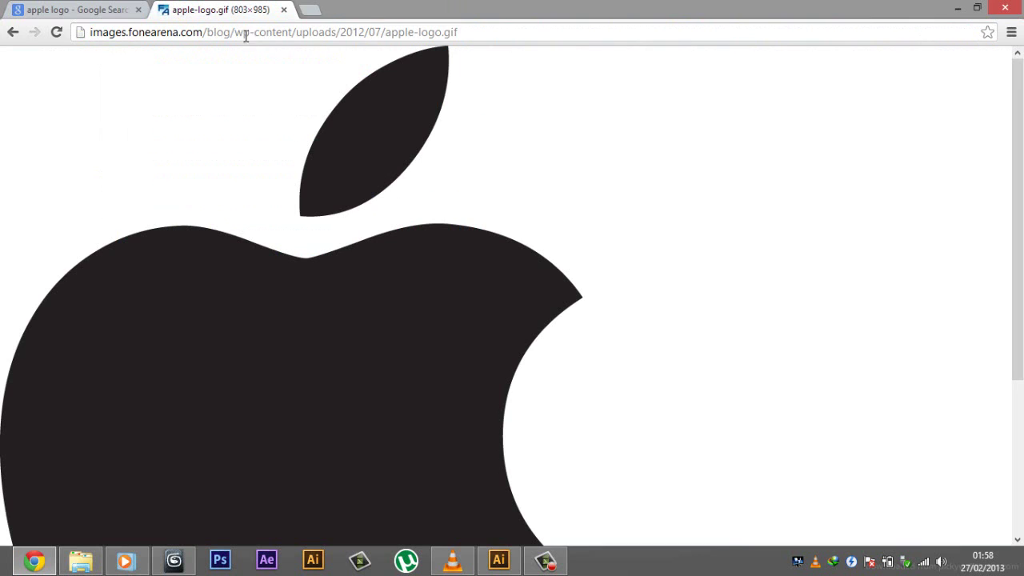
click(120, 10)
click(283, 9)
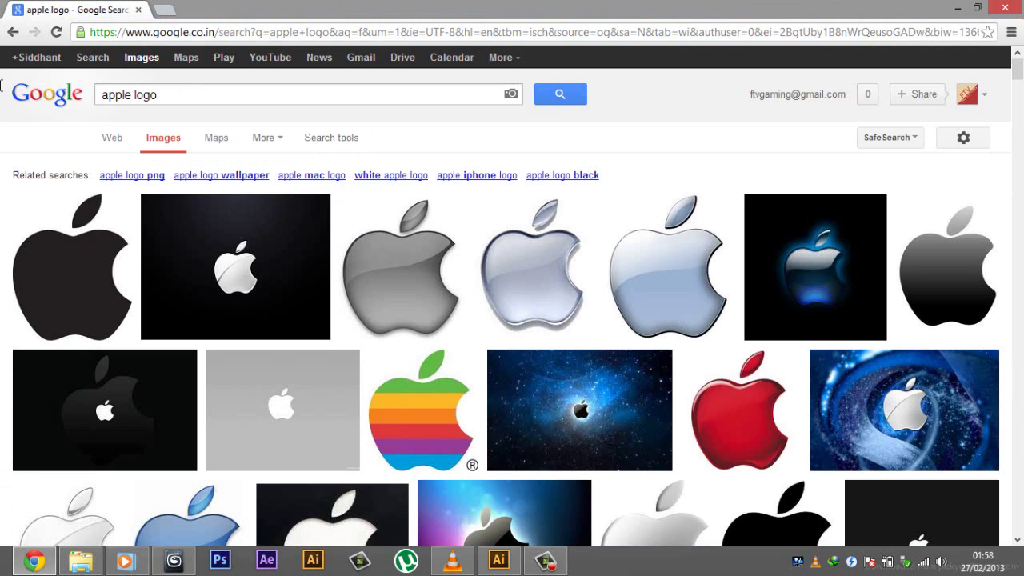
Step: Search Google Images for "oppo logo" and open the original image of the first green logo
drag(134, 95, 56, 102)
text(oppo)
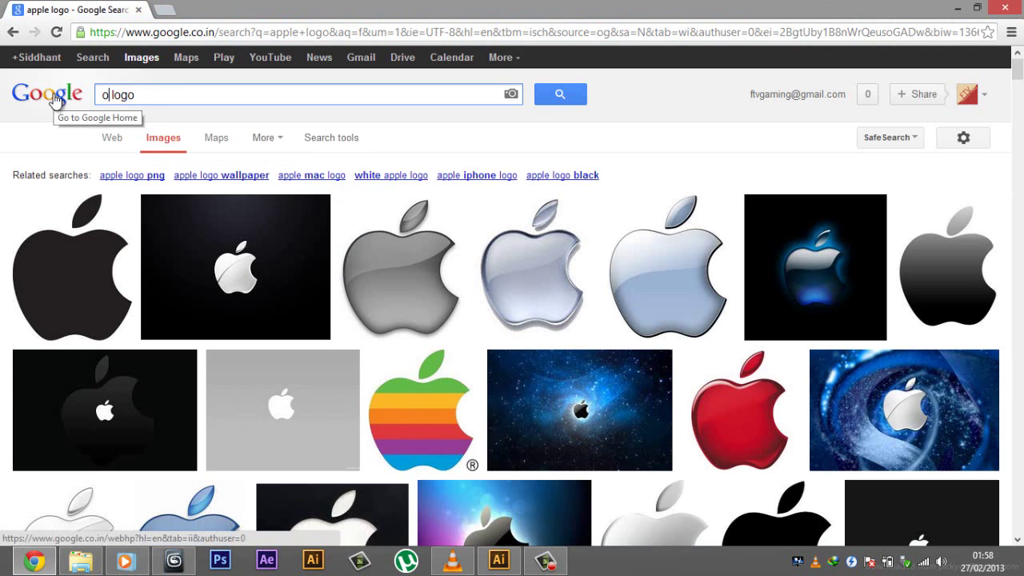
key(Return)
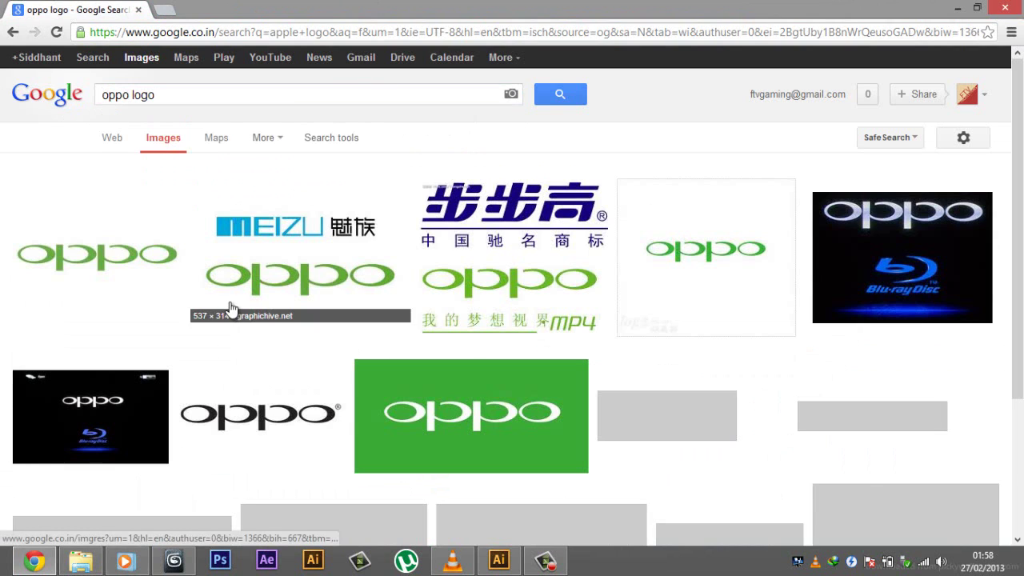
click(90, 256)
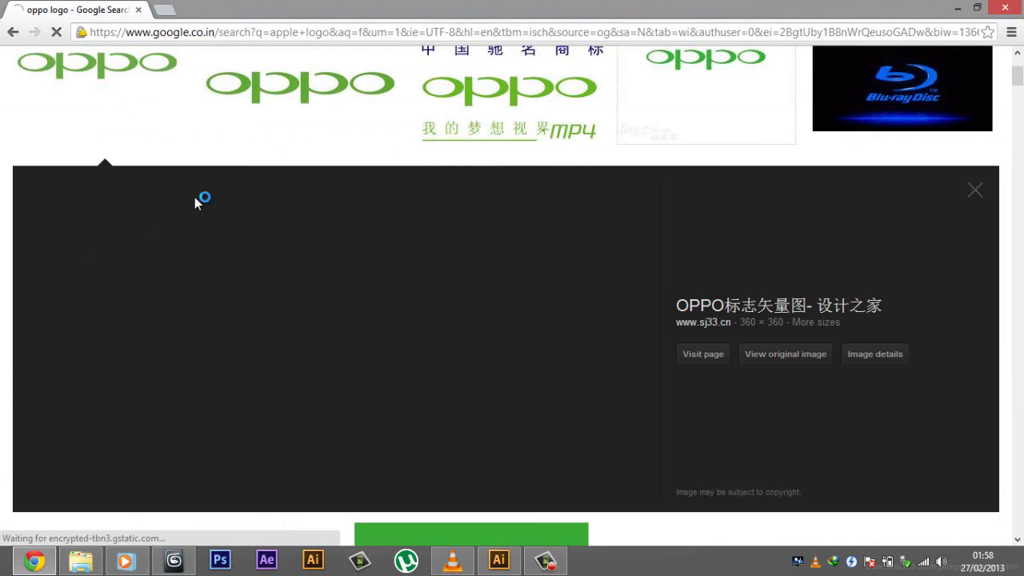
click(768, 354)
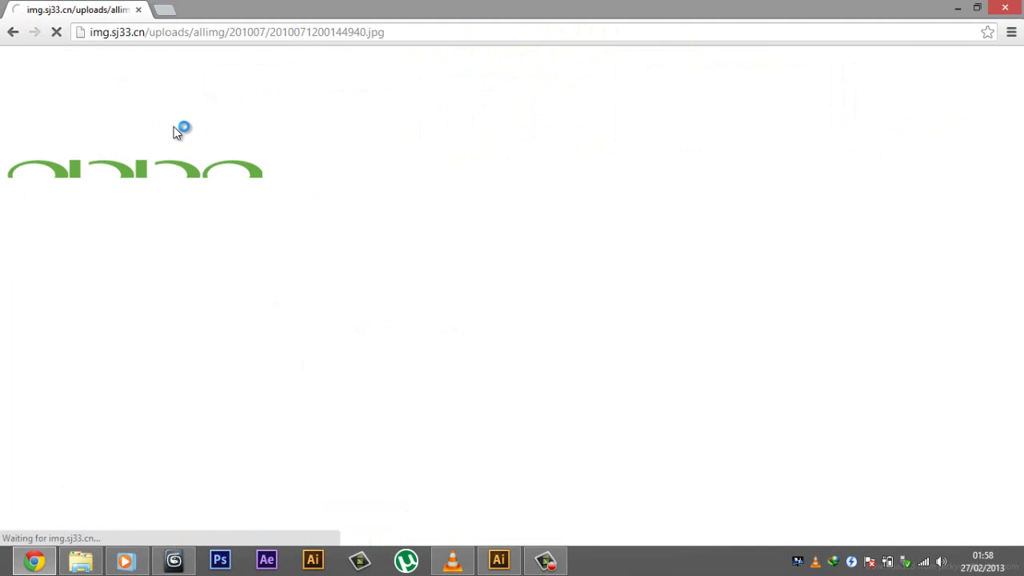
right_click(131, 134)
click(224, 141)
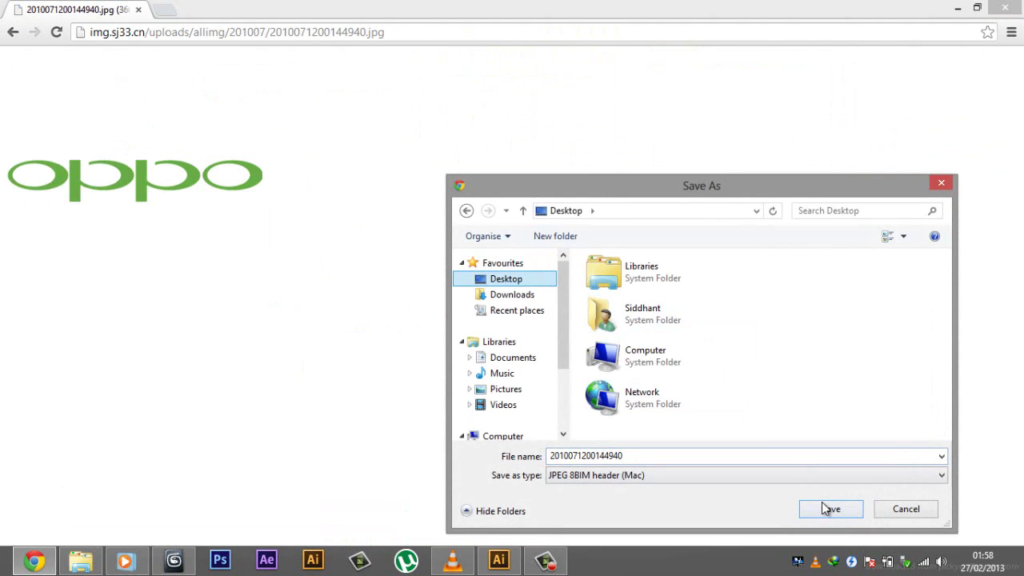
click(829, 507)
click(1011, 529)
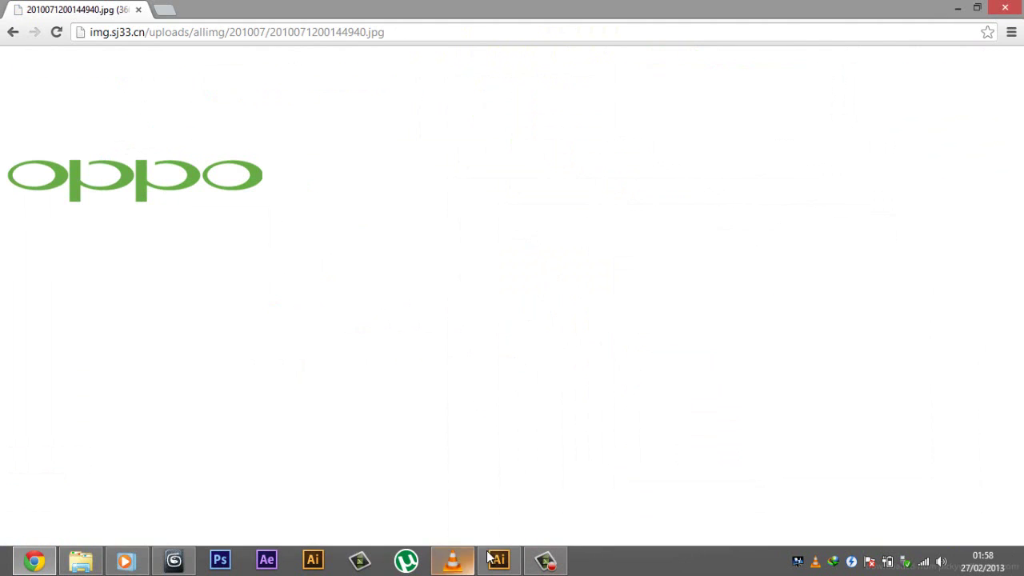
click(499, 560)
click(740, 293)
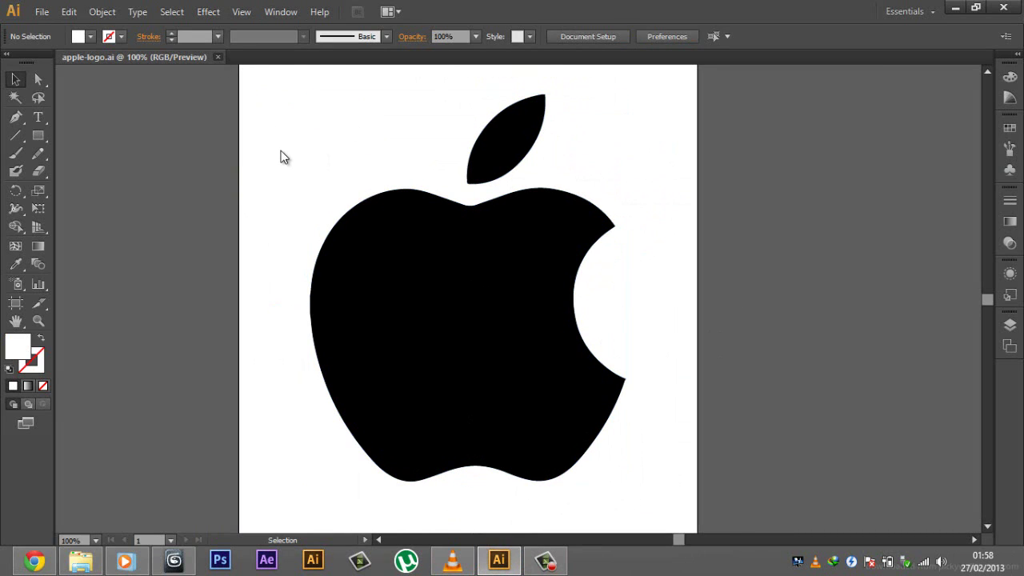
key(ctrl+o)
double_click(152, 156)
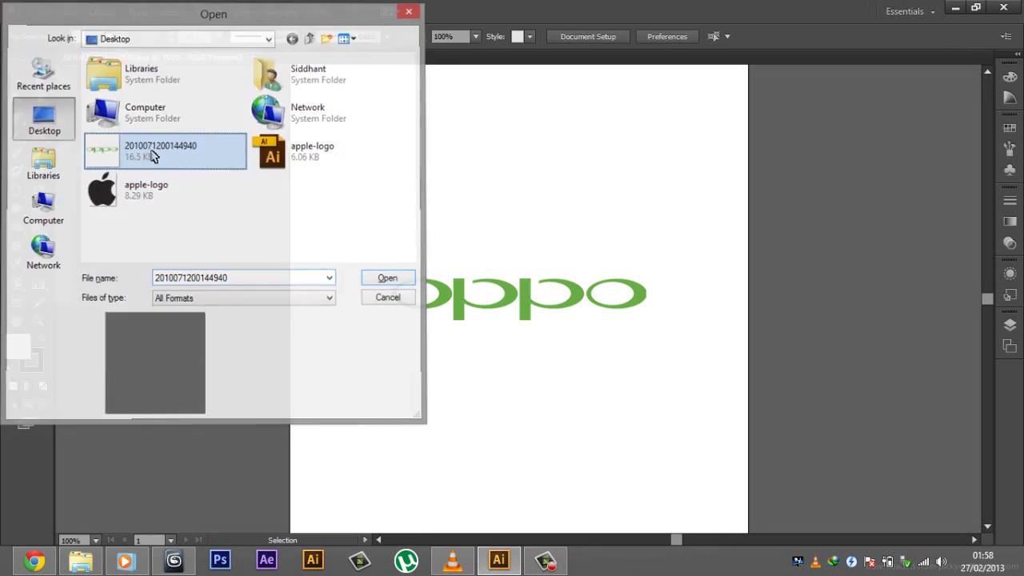
Step: Select the oppo logo image and convert it with Image Trace using the [Default] preset
click(484, 284)
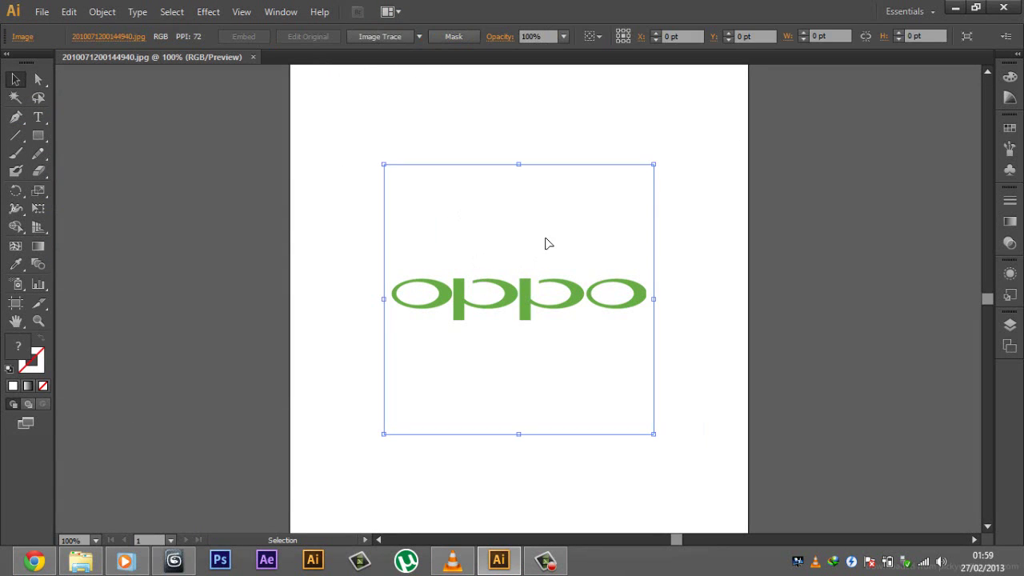
click(418, 36)
click(452, 74)
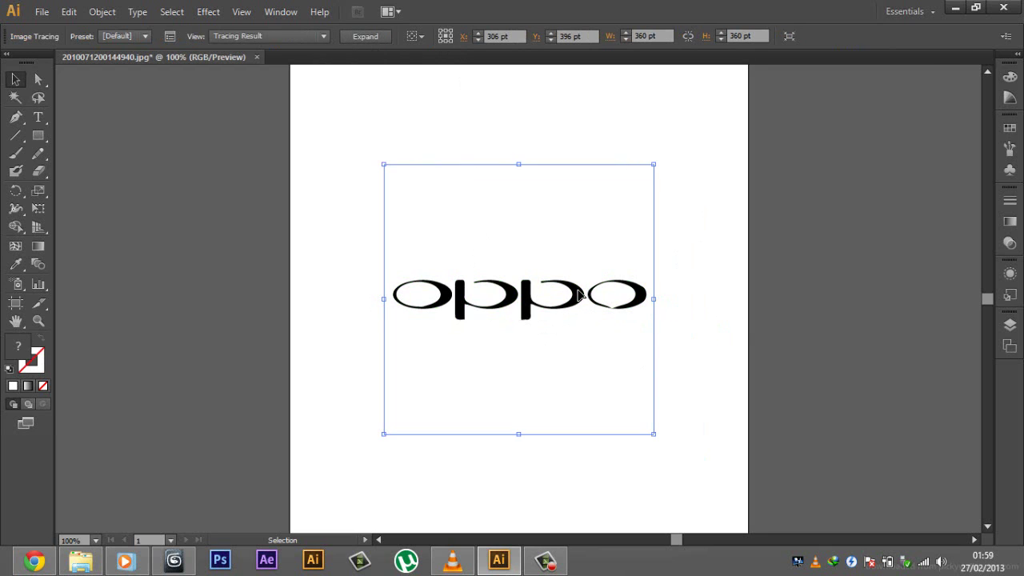
Step: Expand the traced oppo logo into editable paths and deselect the artwork
alt+scroll(592, 298, up, 3)
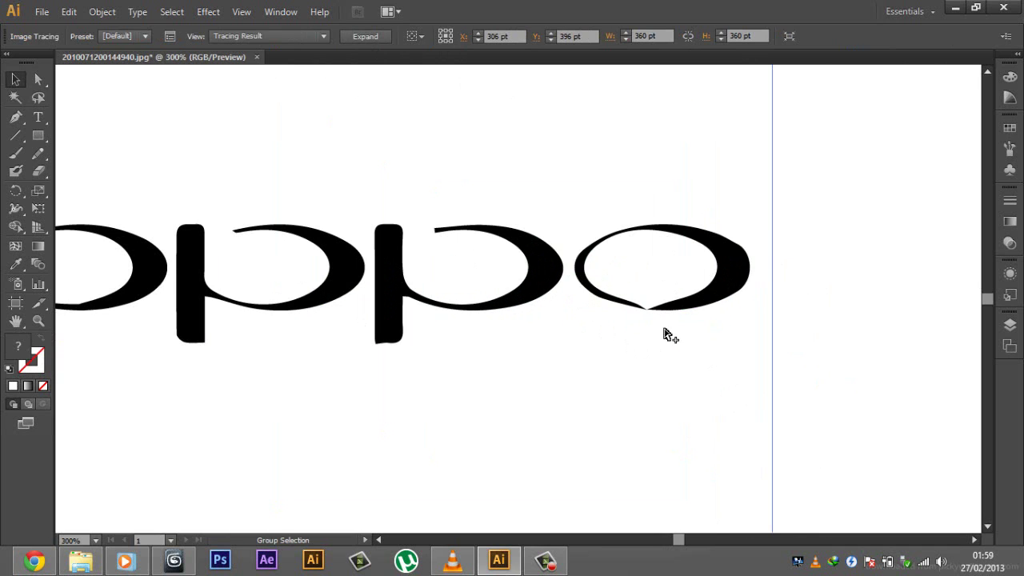
alt+scroll(664, 311, down, 3)
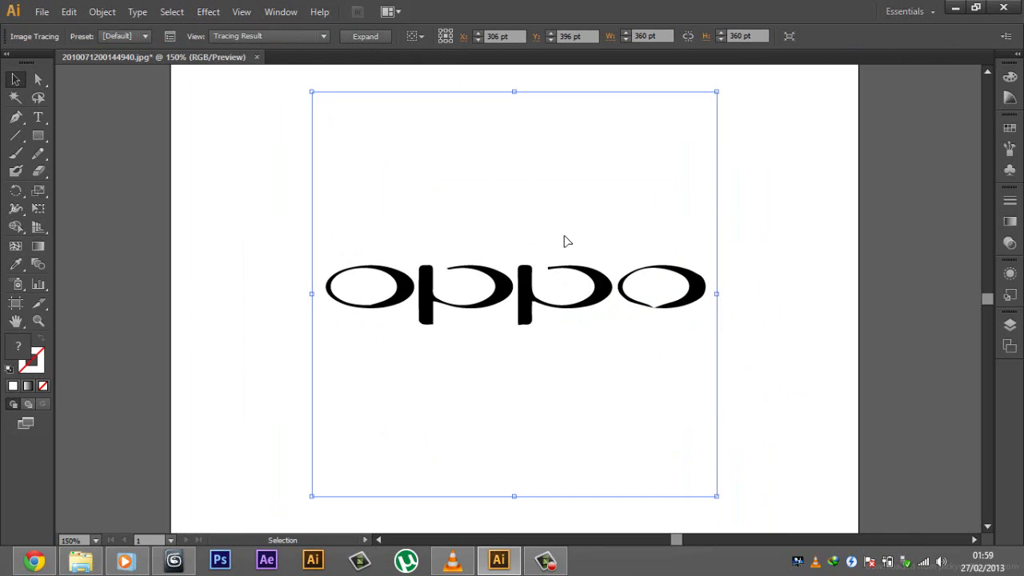
click(367, 37)
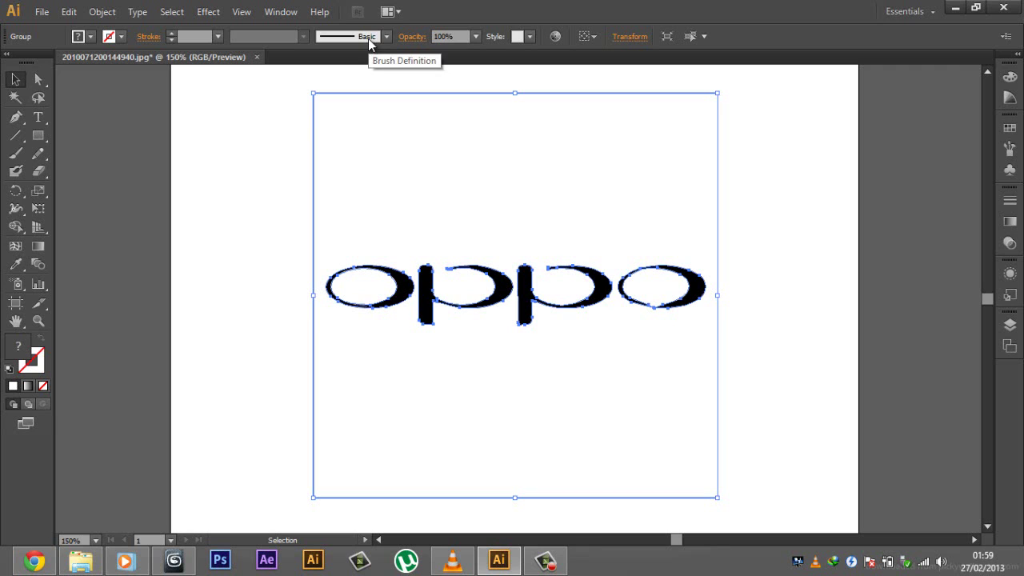
click(170, 133)
click(327, 105)
click(124, 179)
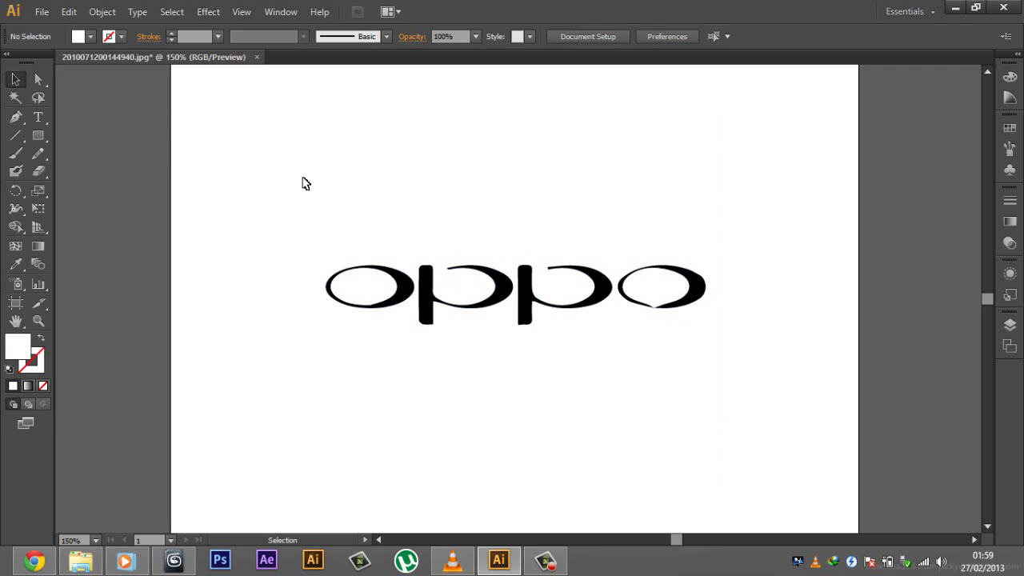
Step: Try to delete the square frame around the expanded oppo lettering by isolating the group and its layer, and undo the deletion
click(384, 252)
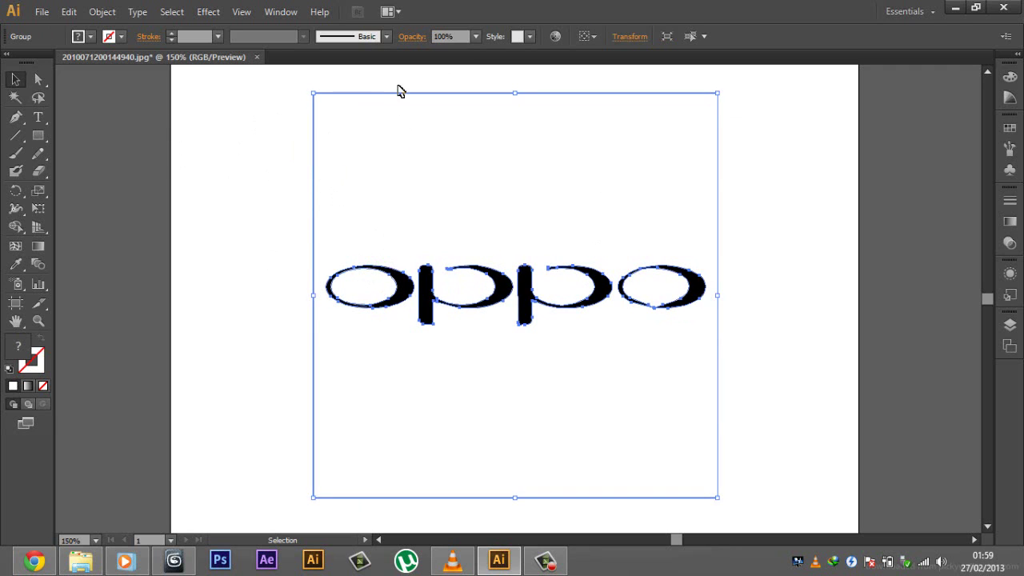
double_click(537, 97)
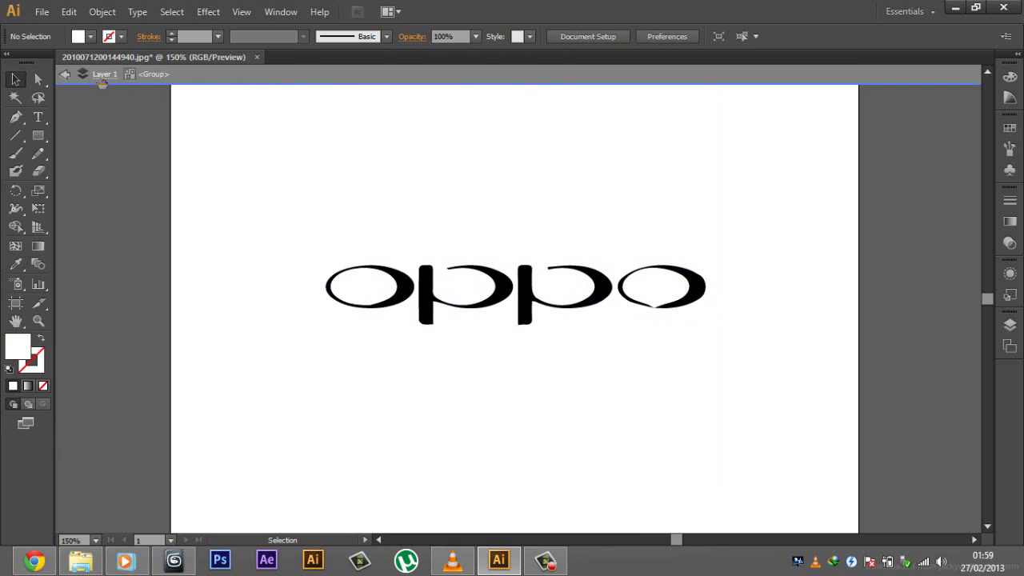
click(102, 80)
click(538, 96)
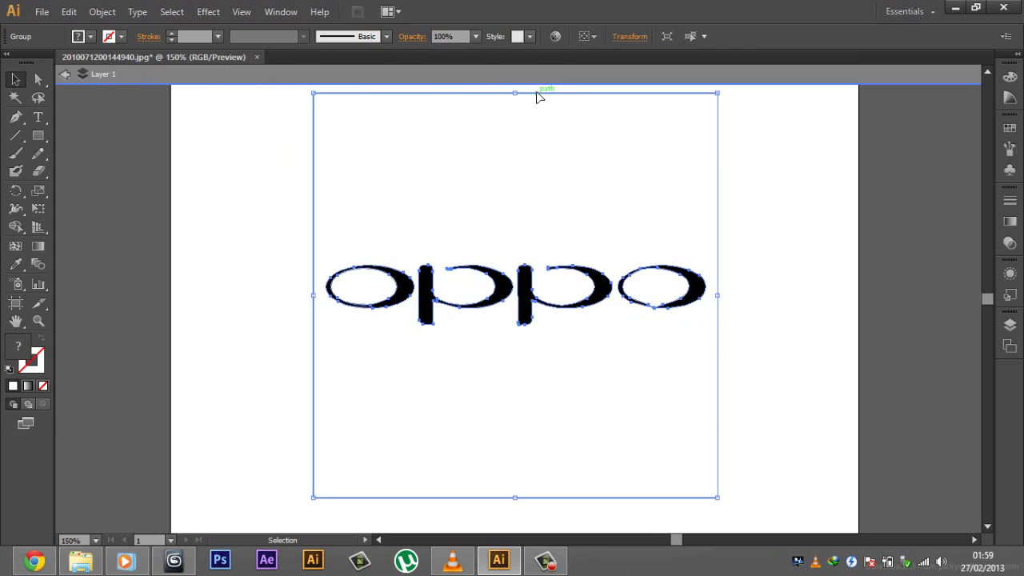
key(Delete)
key(ctrl+z)
click(42, 11)
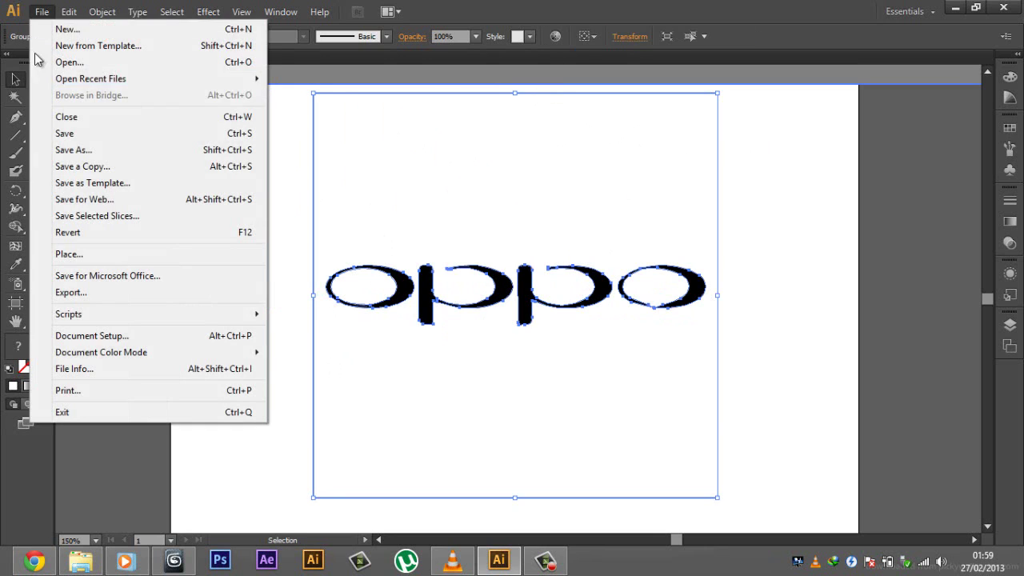
click(53, 133)
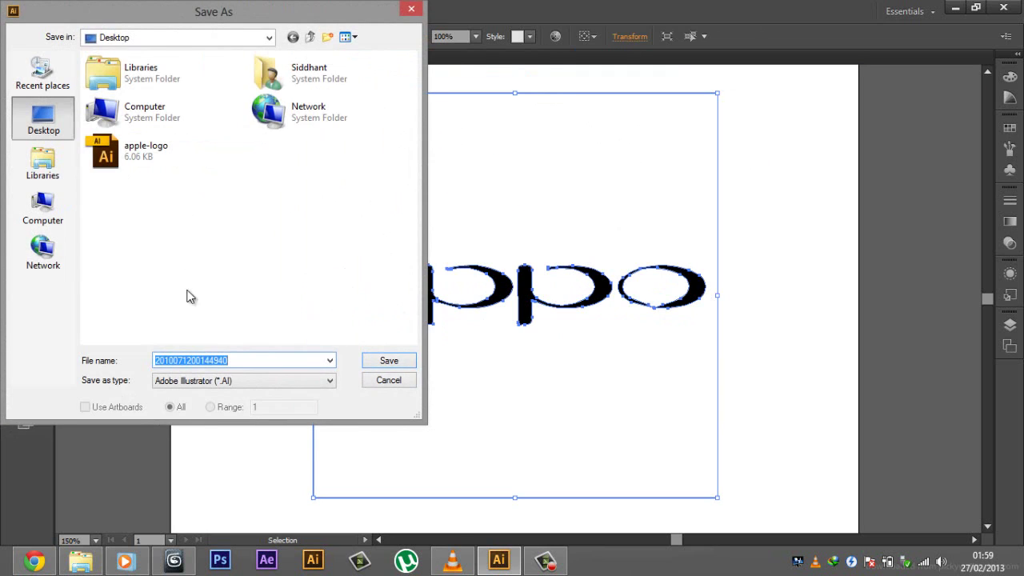
click(390, 363)
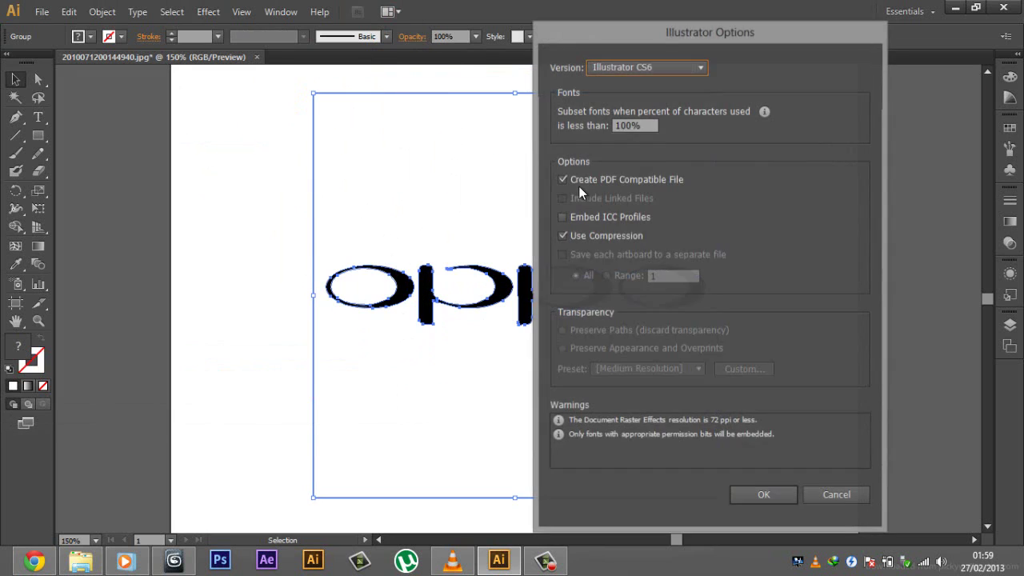
click(670, 69)
click(645, 252)
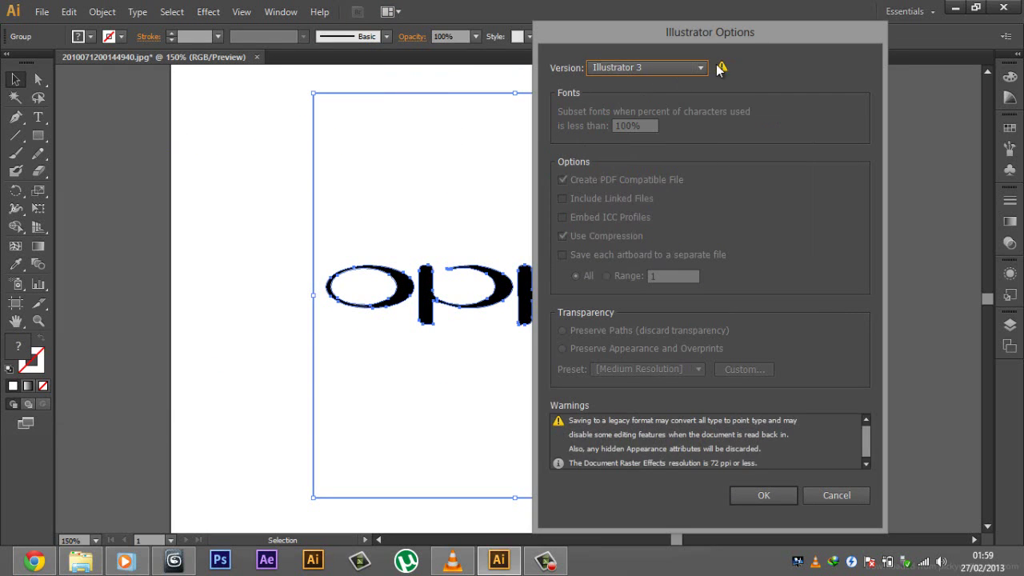
click(768, 495)
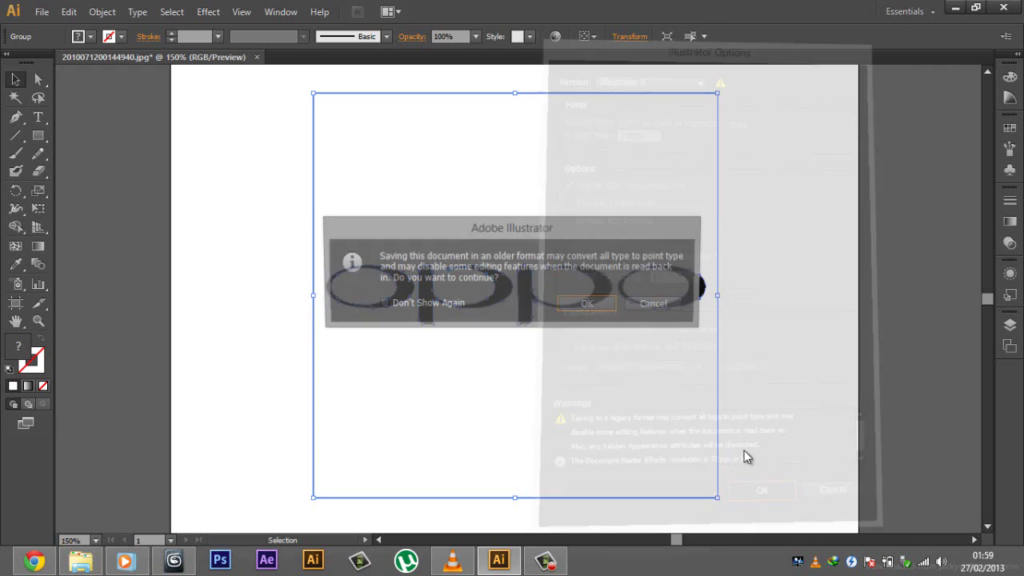
click(587, 303)
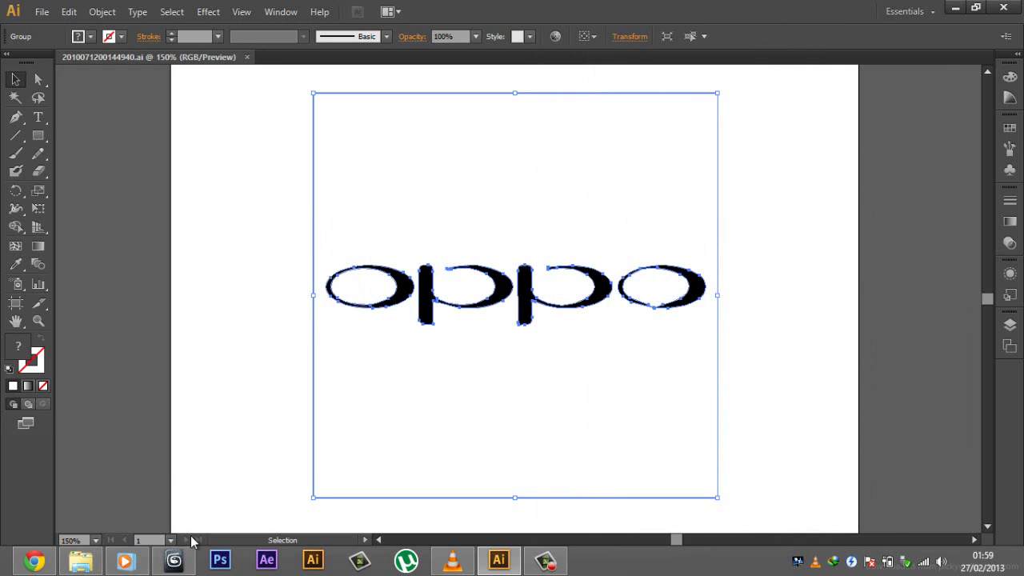
Step: Switch to 3ds Max and delete the existing logo object from the scene
click(180, 560)
key(Delete)
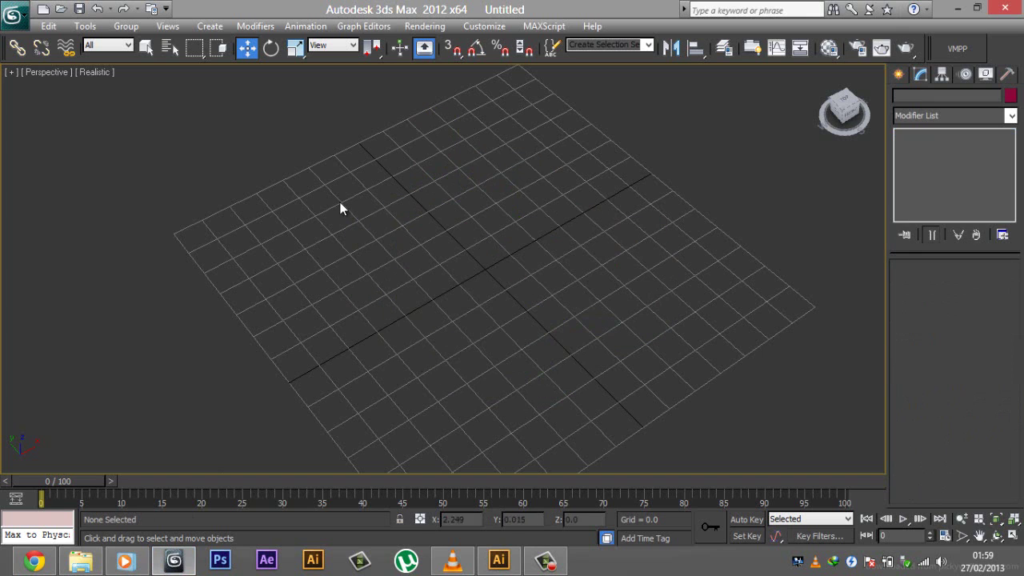
click(14, 14)
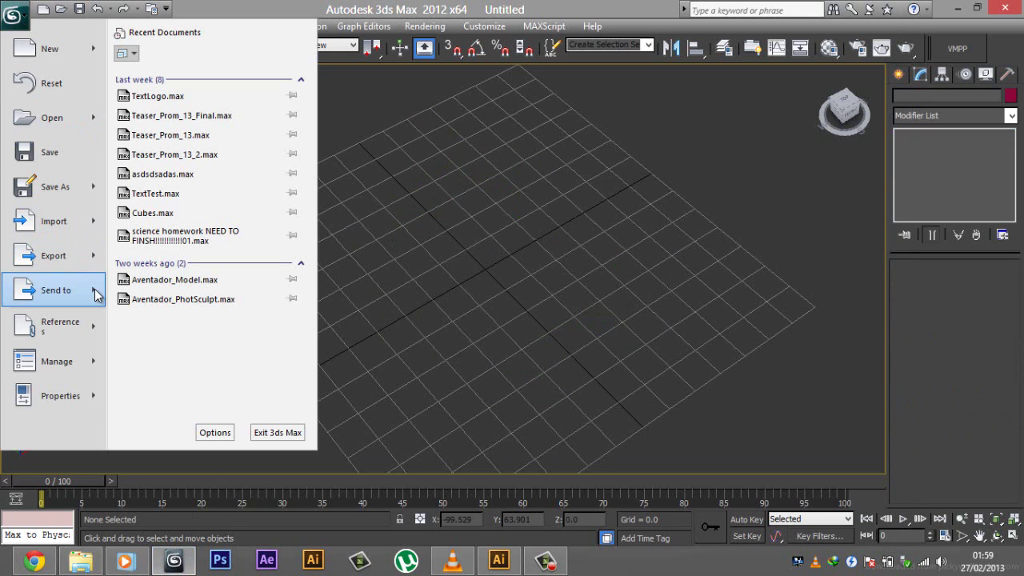
click(55, 226)
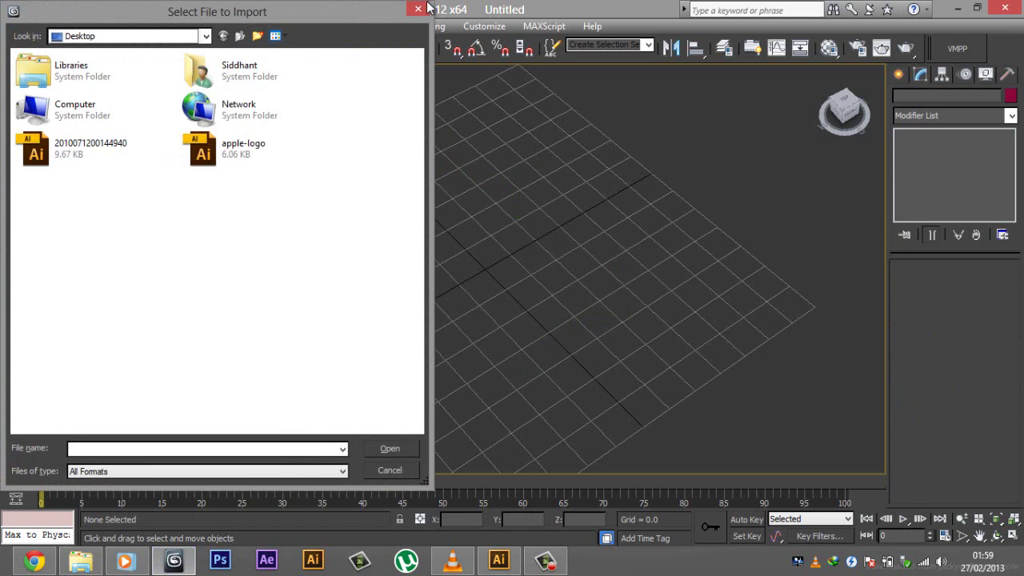
click(417, 9)
click(15, 16)
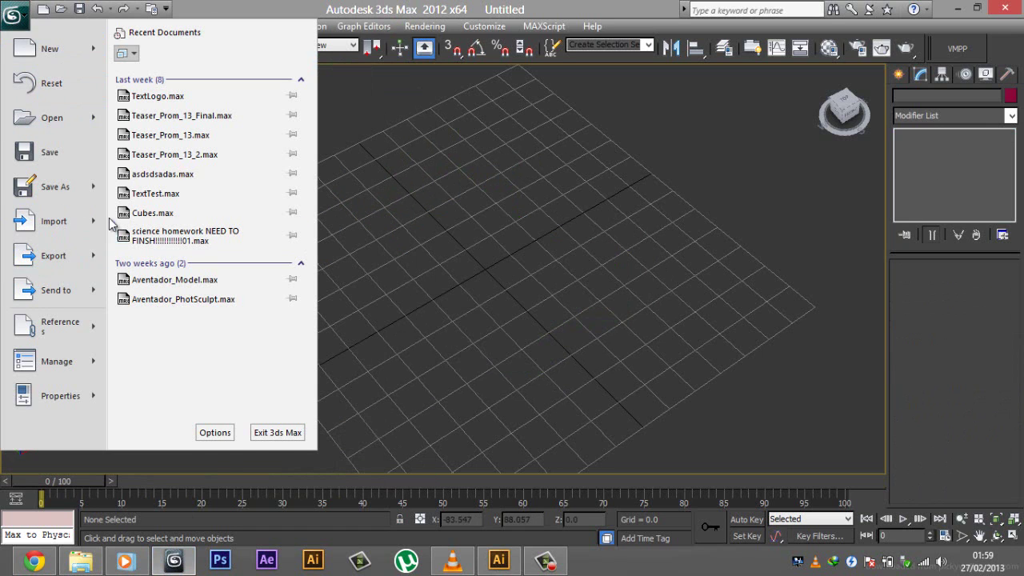
key(Escape)
click(14, 16)
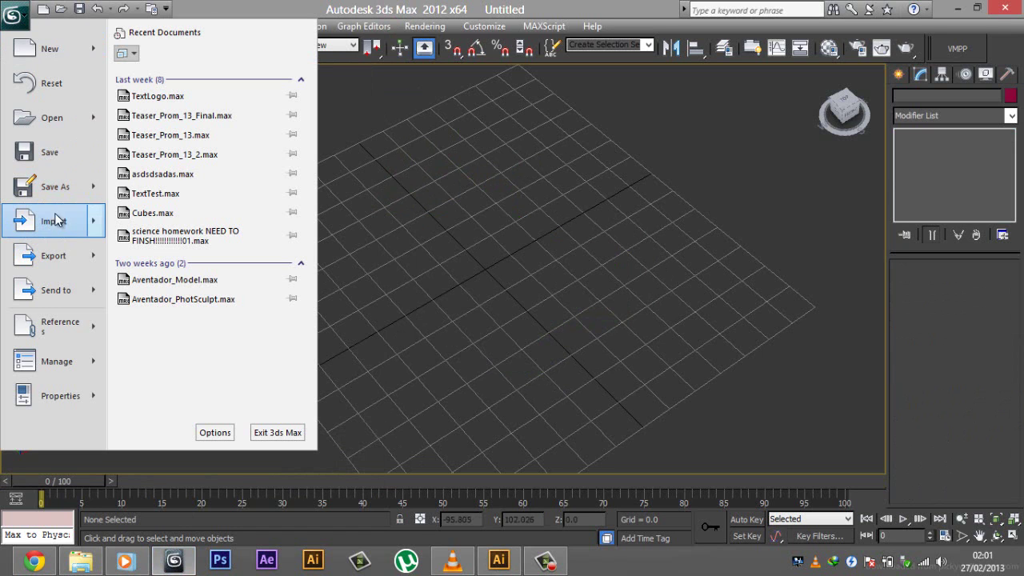
mouse_move(64, 229)
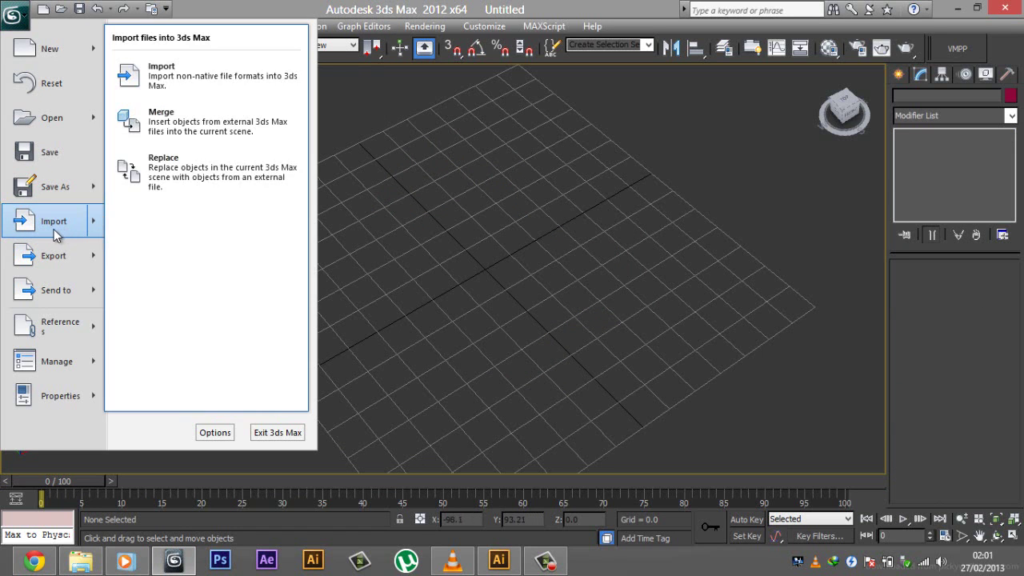
click(169, 76)
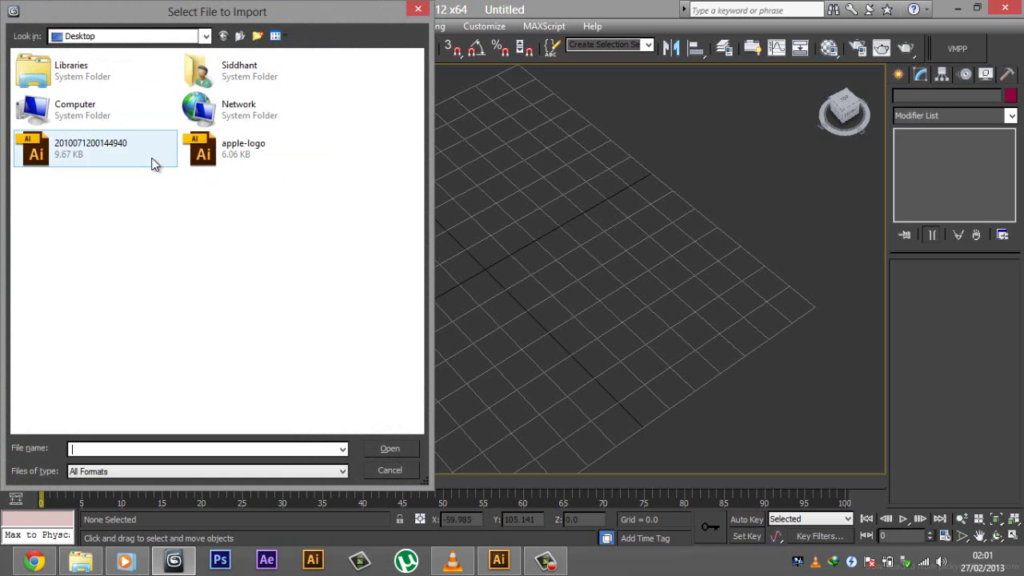
click(154, 163)
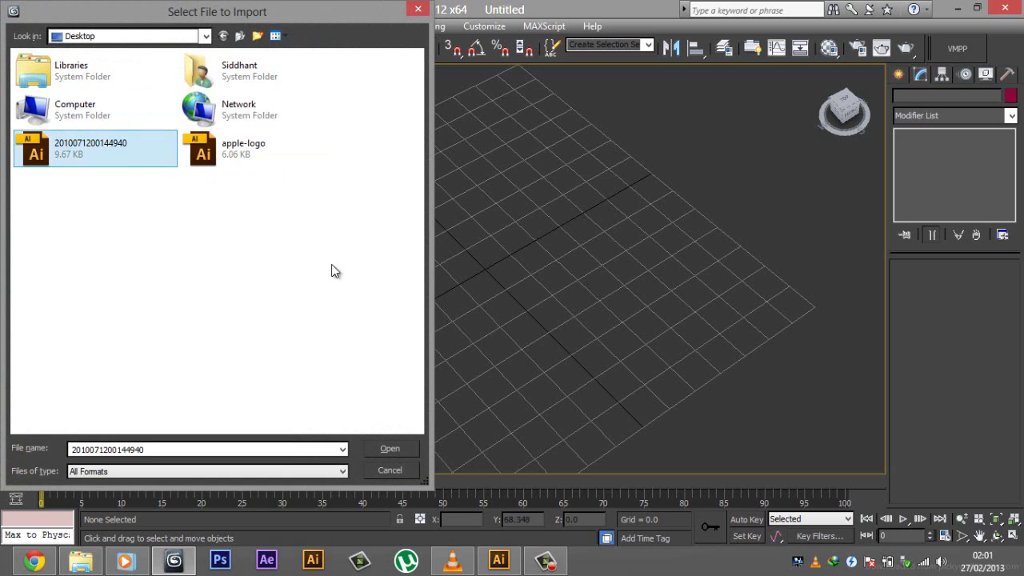
click(389, 448)
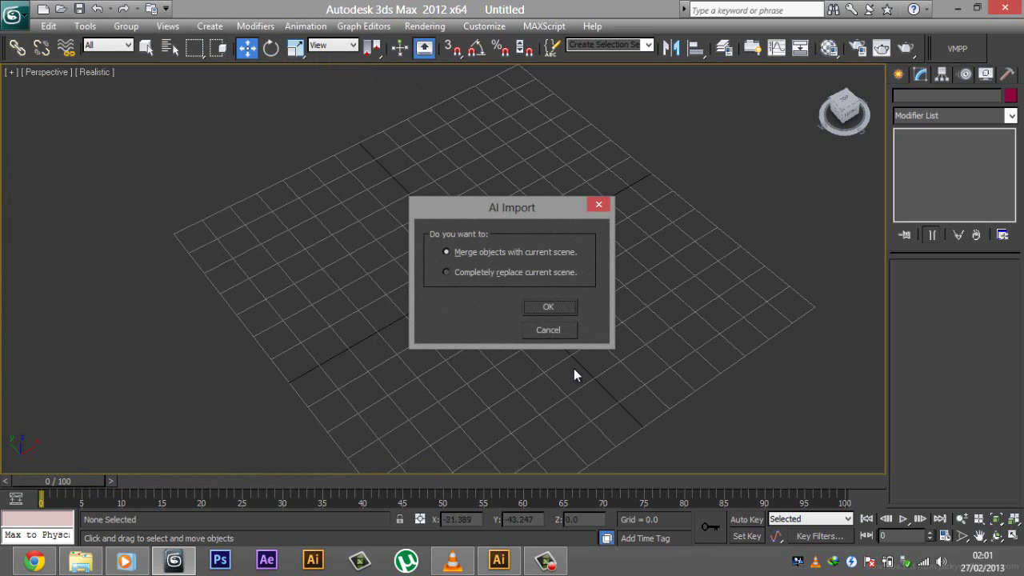
click(545, 310)
click(544, 300)
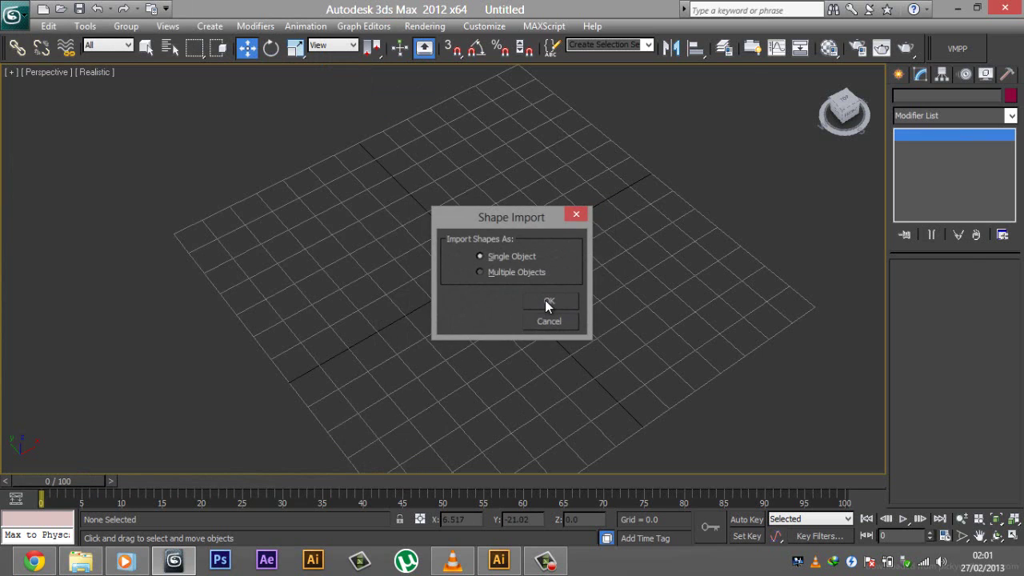
Step: Delete the square frame spline around the imported oppo lettering at Spline sub-object level
click(902, 135)
click(929, 171)
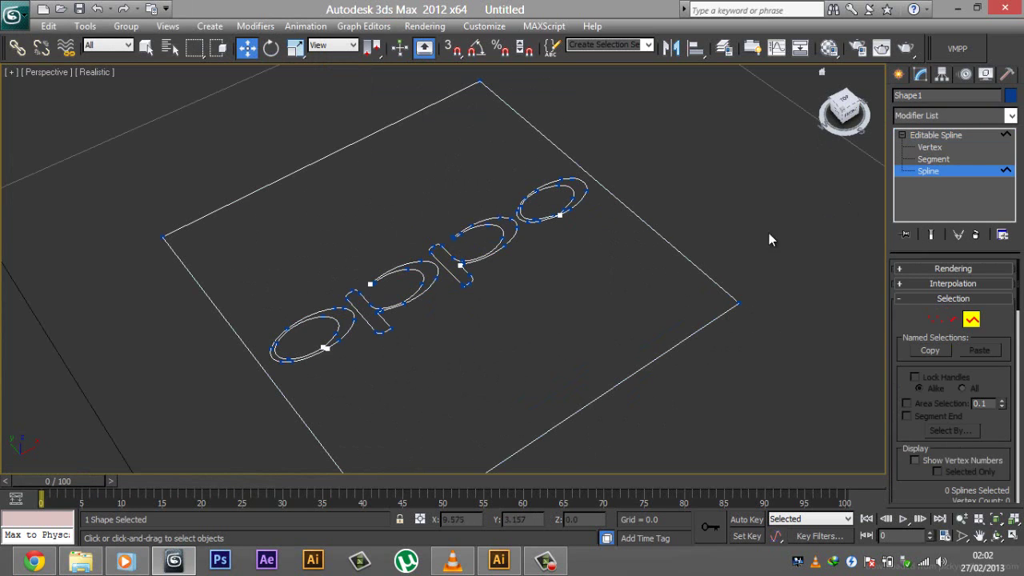
click(643, 222)
key(Delete)
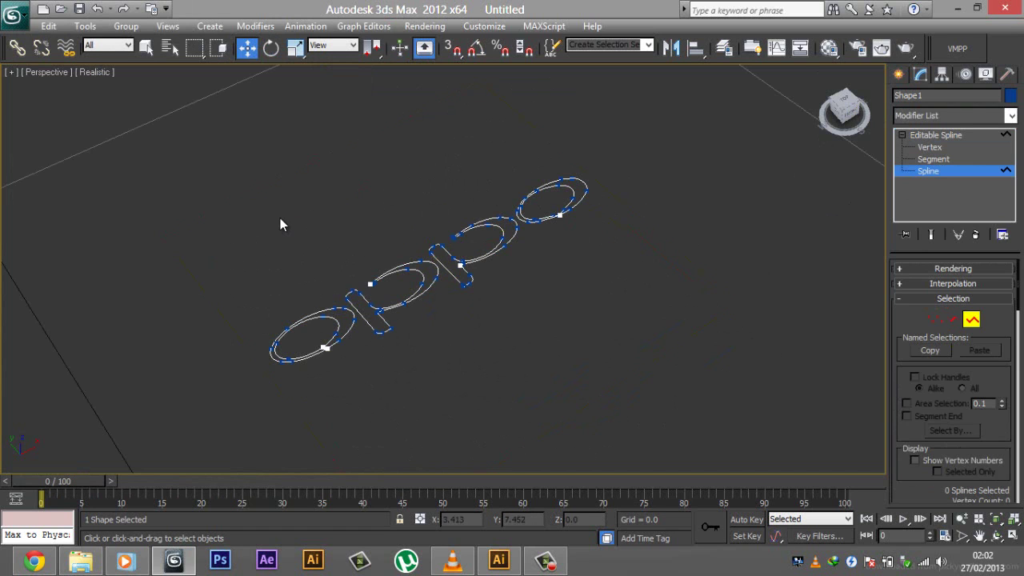
Step: Examine the splines of the first three letters by selecting them one at a time
alt+middle_drag(282, 221, 437, 272)
scroll(424, 262, up, 5)
click(421, 255)
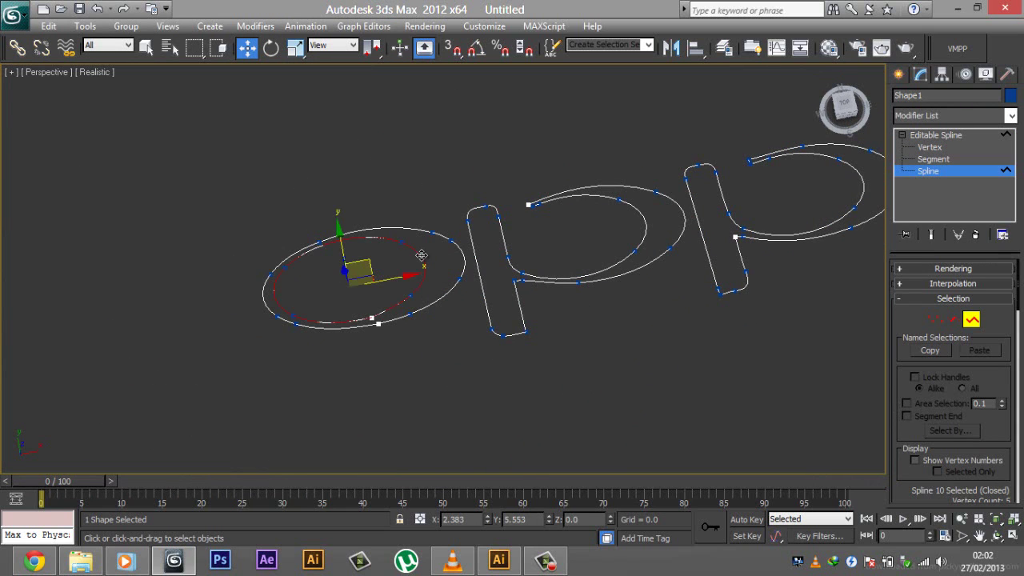
click(428, 256)
click(445, 240)
click(479, 244)
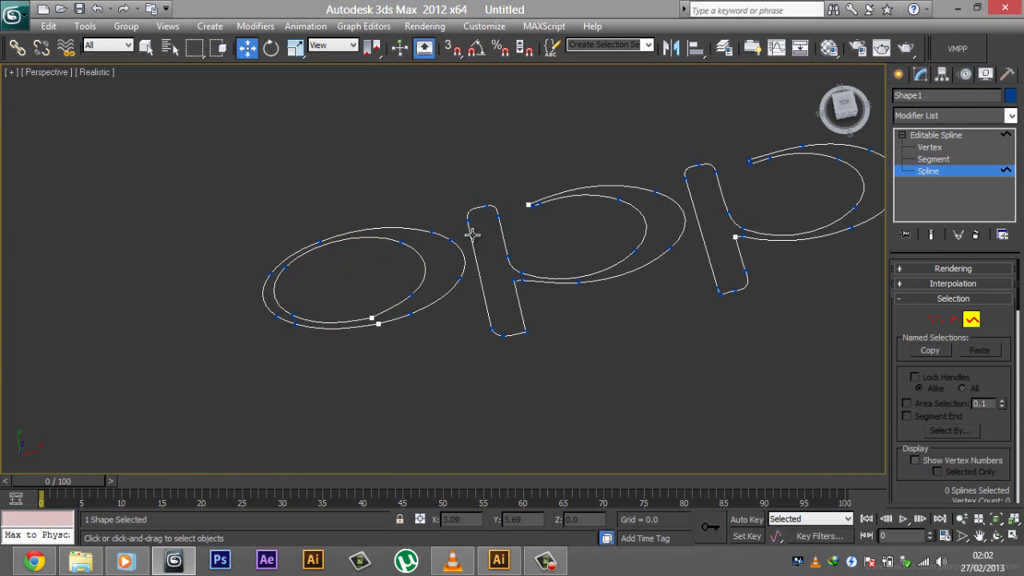
click(469, 230)
click(688, 206)
click(691, 194)
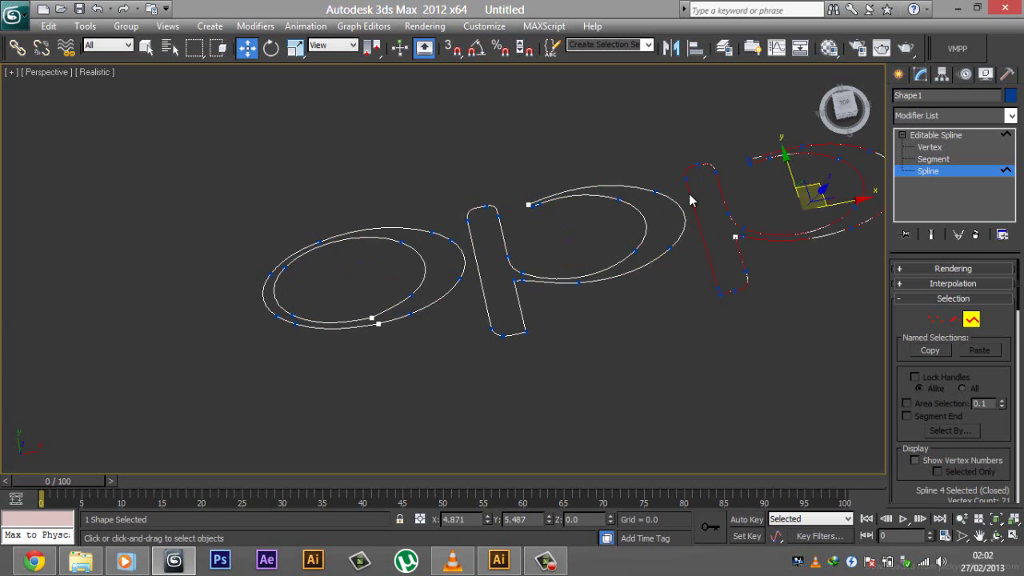
middle_drag(691, 195, 299, 270)
Step: Try deleting the inner and outer splines of the last letter o, and undo the deletions
click(495, 237)
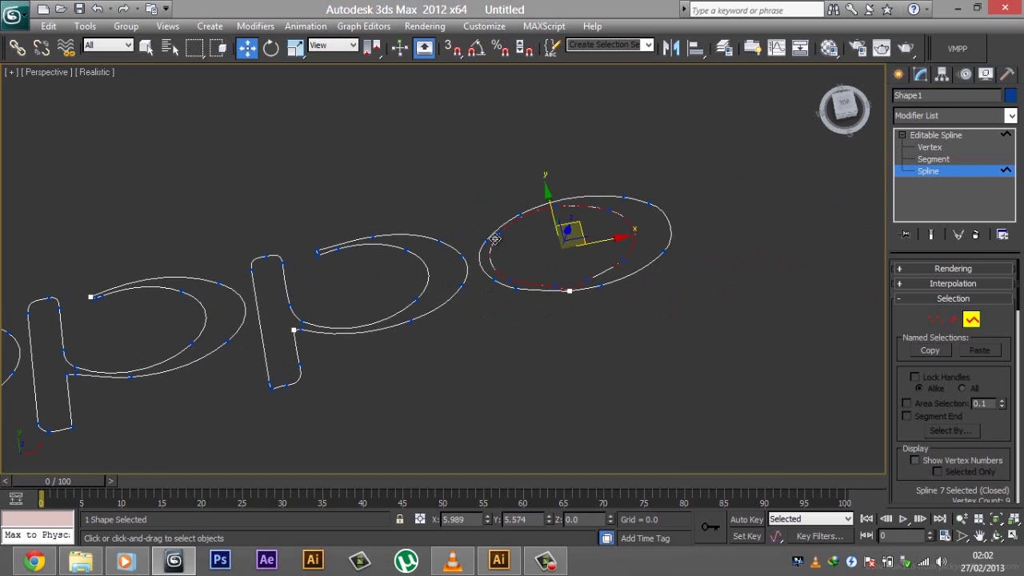
click(626, 273)
click(644, 268)
click(542, 267)
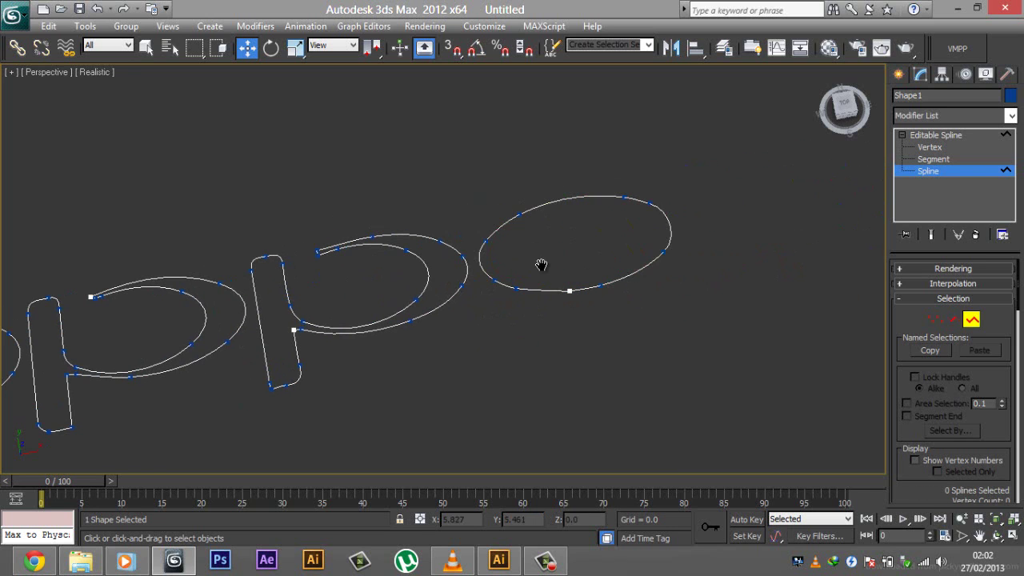
middle_drag(542, 267, 690, 228)
click(551, 256)
click(552, 258)
scroll(194, 225, down, 4)
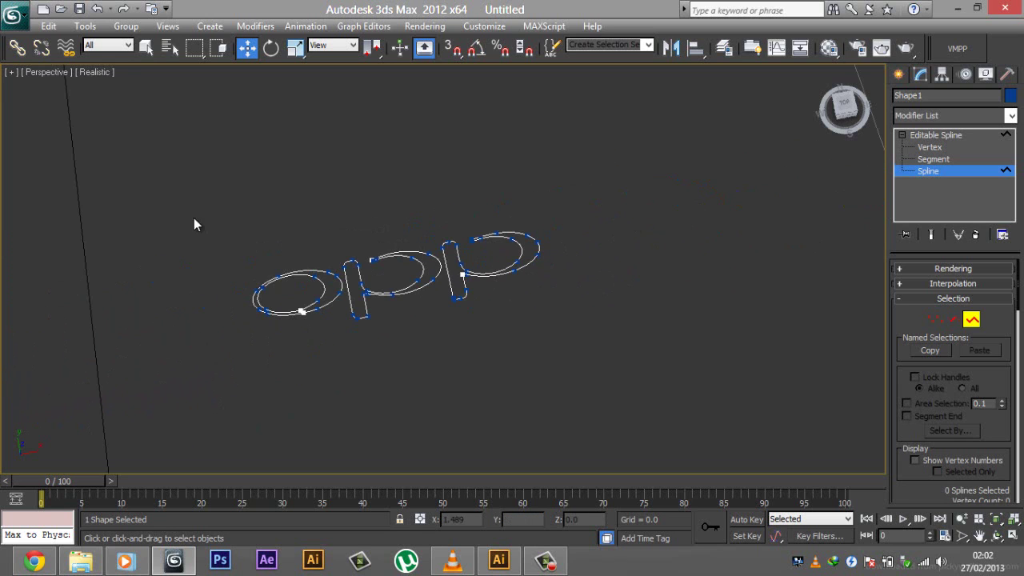
drag(297, 314, 634, 227)
Step: Try a Bevel modifier on the whole oppo shape at its imported size, and remove the modifier
click(968, 135)
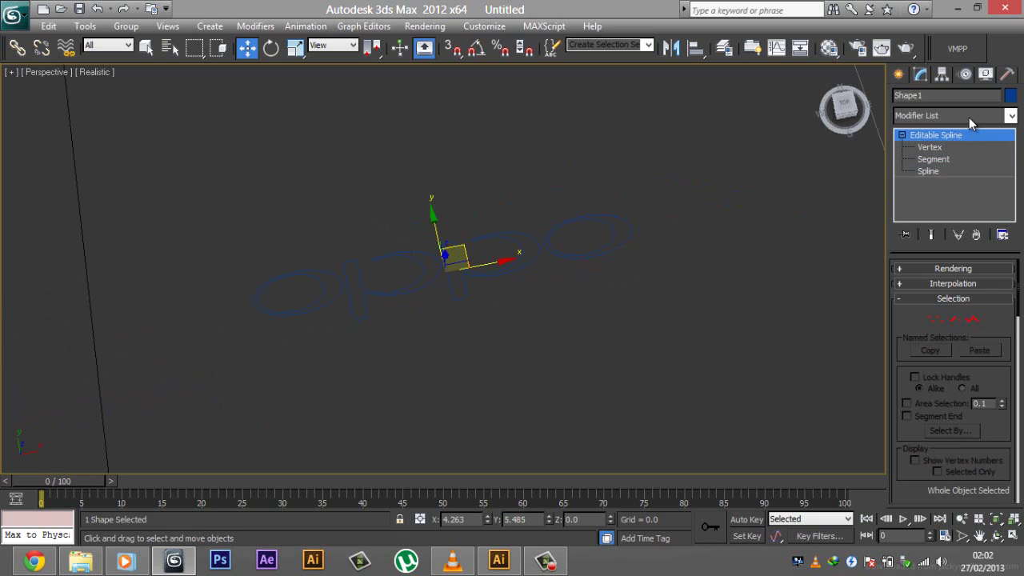
click(969, 118)
key(b)
key(Return)
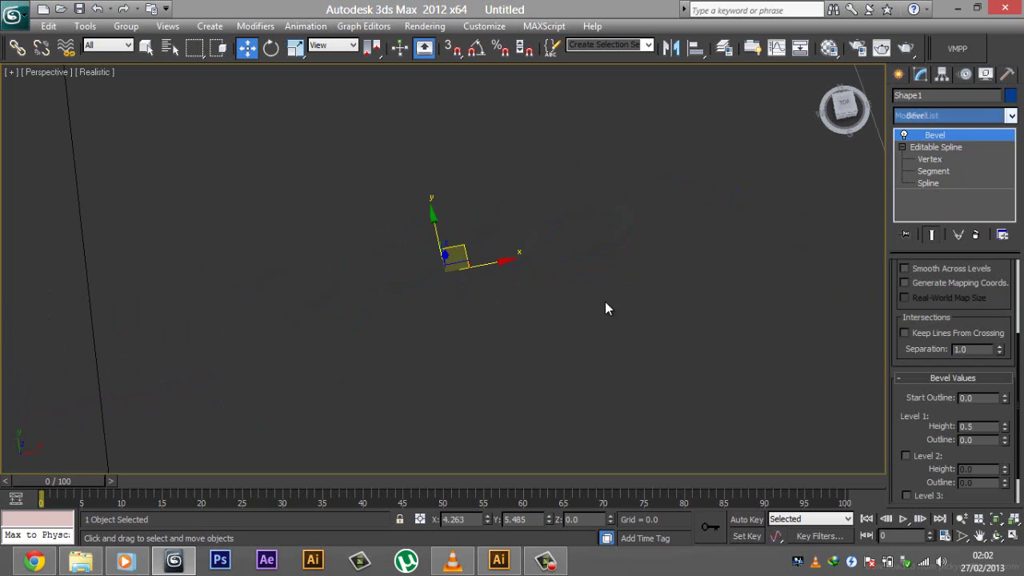
alt+middle_drag(576, 288, 452, 255)
key(r)
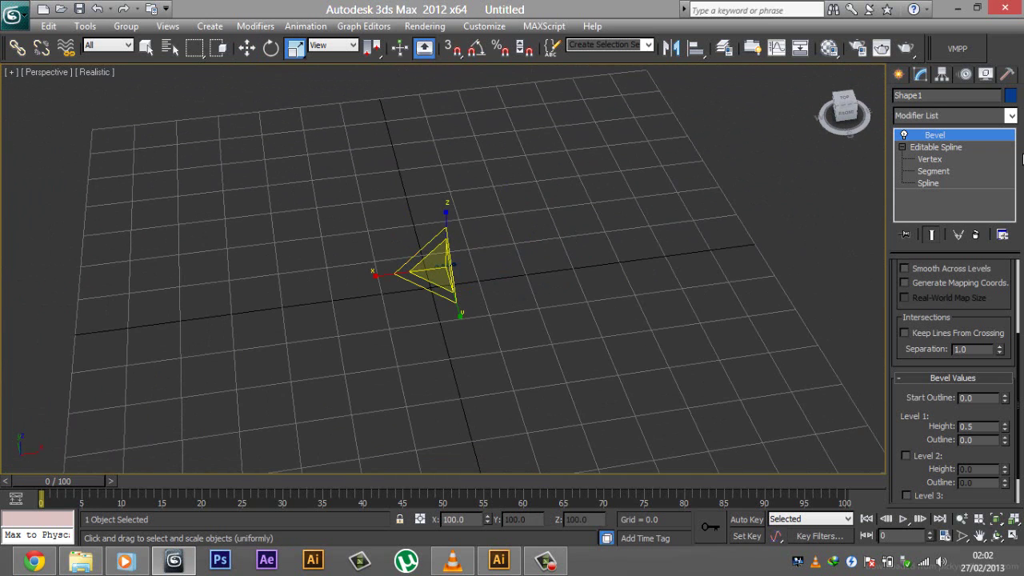
click(975, 234)
Step: Scale the oppo shape up uniformly and return to the Move tool
drag(431, 270, 448, 128)
key(w)
mouse_move(540, 337)
alt+middle_down()
mouse_move(522, 338)
mouse_move(540, 320)
alt+middle_up()
Step: Apply the Bevel modifier to the enlarged oppo shape
click(955, 116)
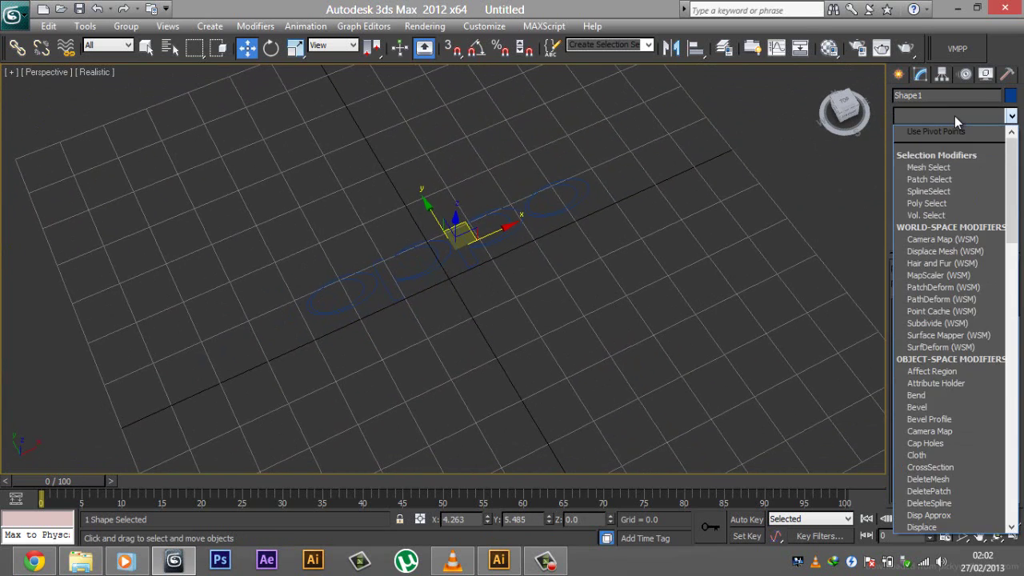
key(b)
key(Return)
Step: Inspect the beveled oppo lettering from several angles, with and without edged faces
middle_drag(584, 246, 588, 212)
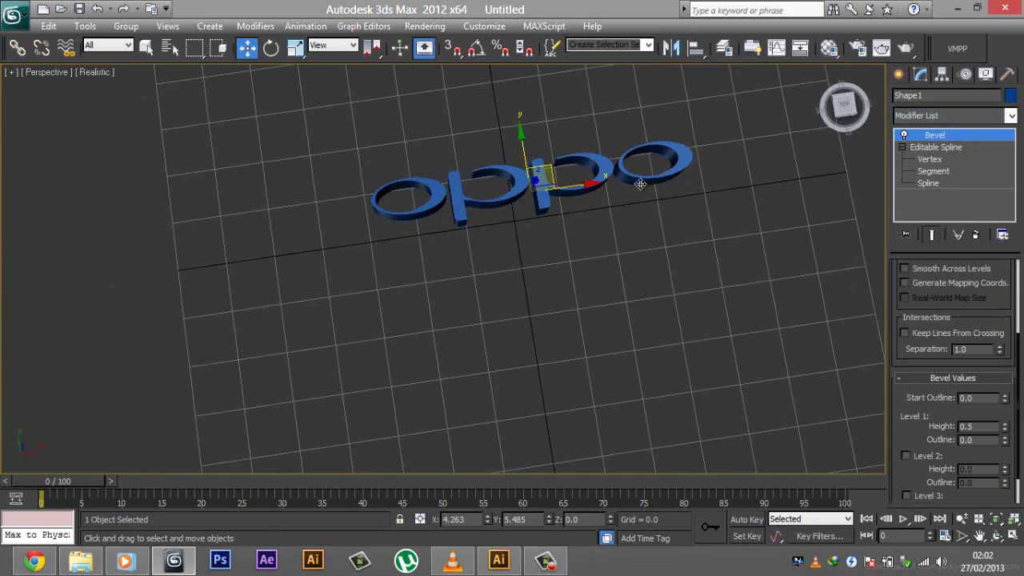
key(F4)
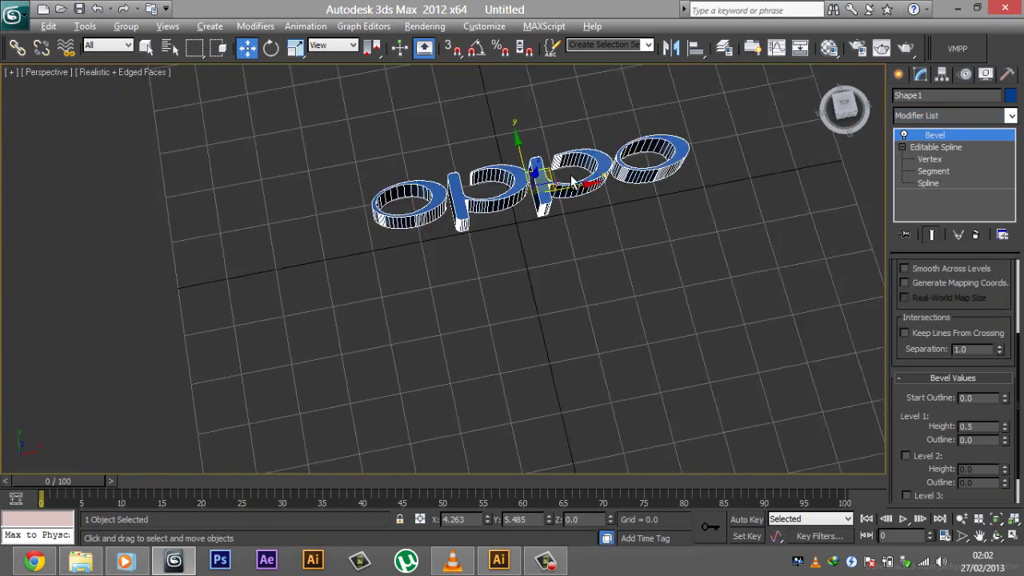
alt+middle_drag(586, 222, 499, 192)
key(F4)
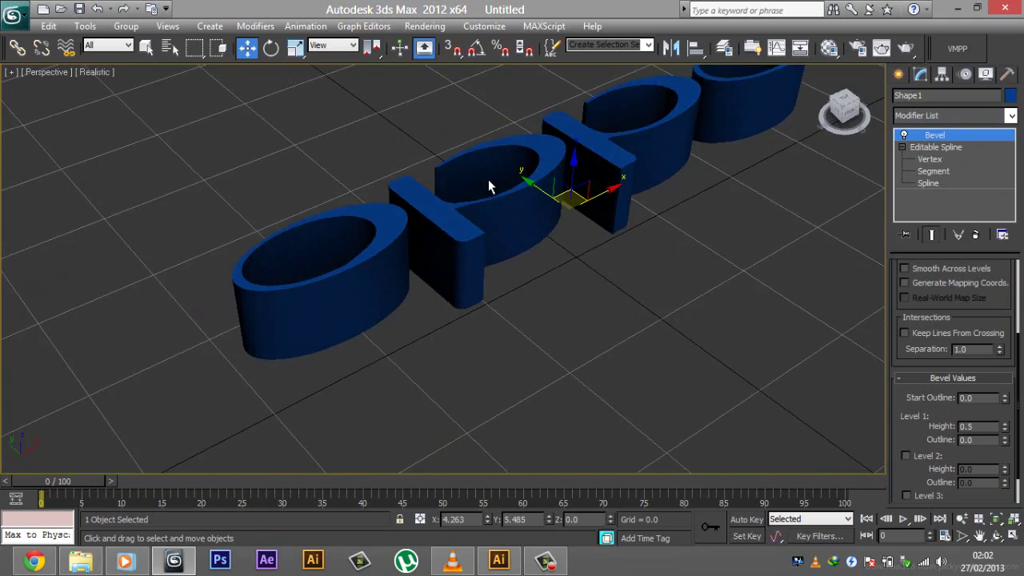
scroll(438, 254, down, 10)
alt+middle_drag(438, 254, 509, 244)
scroll(548, 248, up, 4)
scroll(508, 240, up, 6)
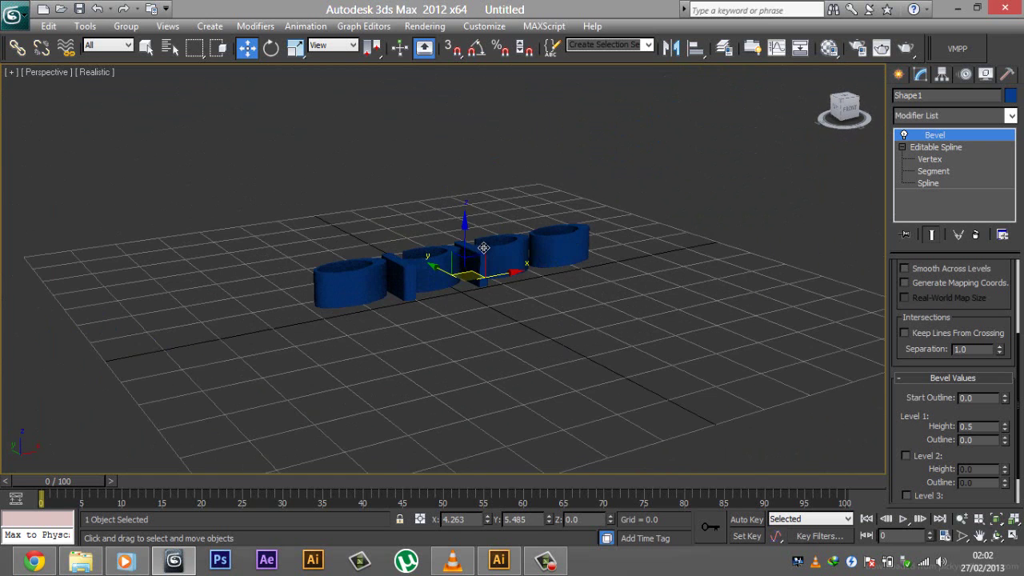